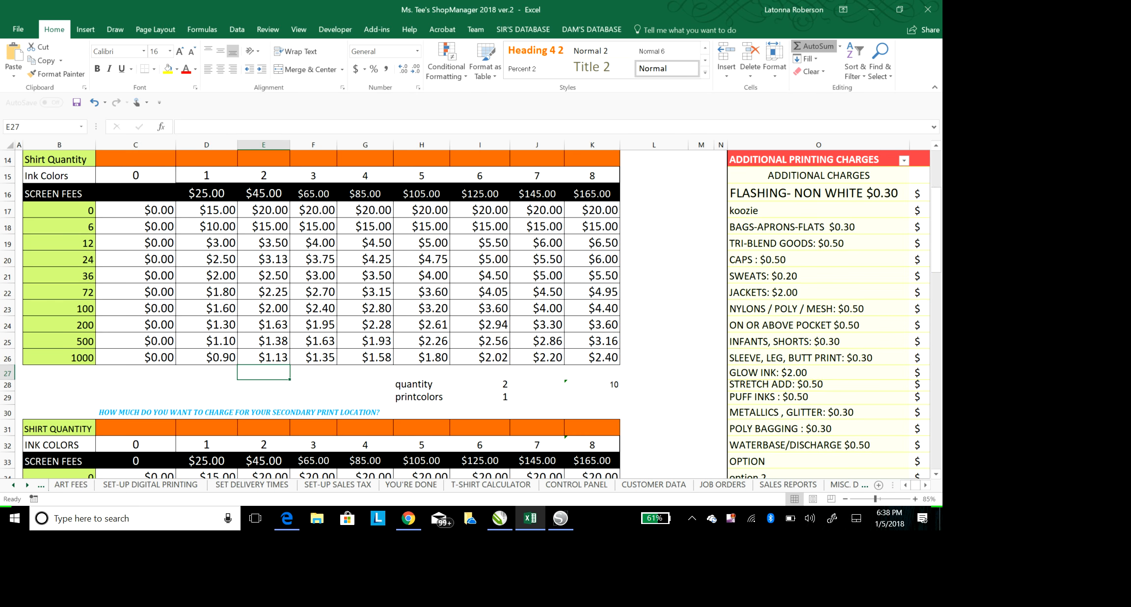
scroll(465, 314, "down", 1)
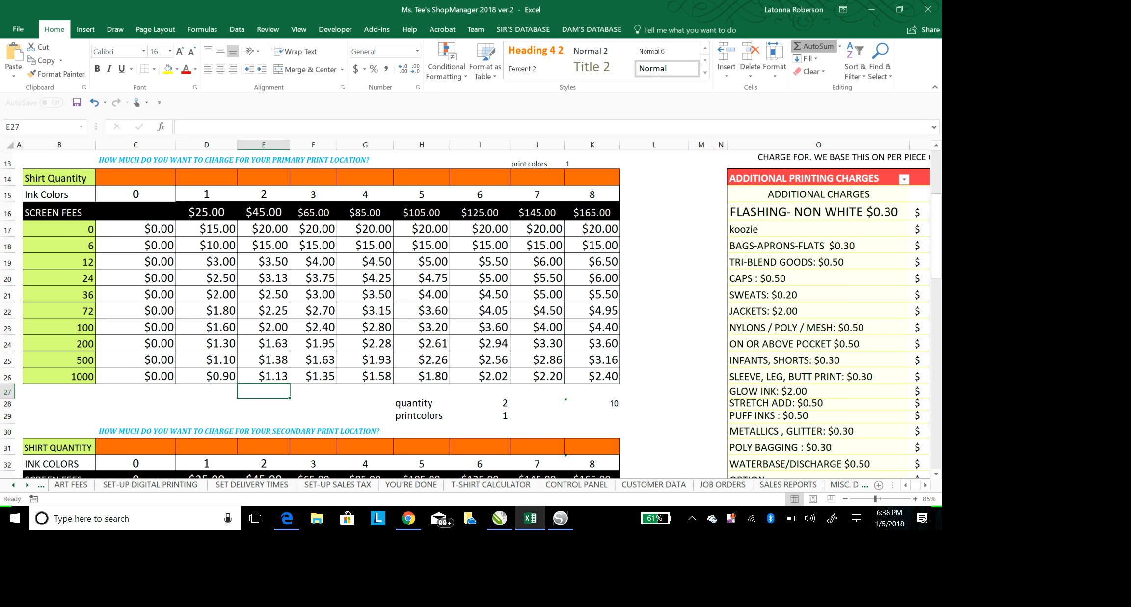
scroll(465, 314, "up", 2)
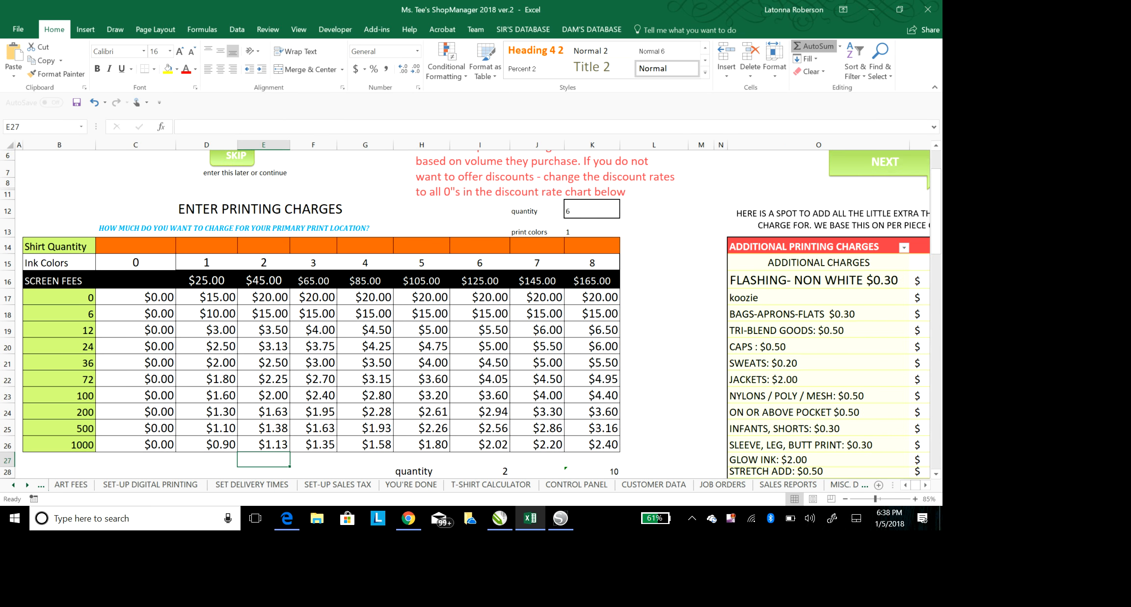
scroll(465, 314, "up", 3)
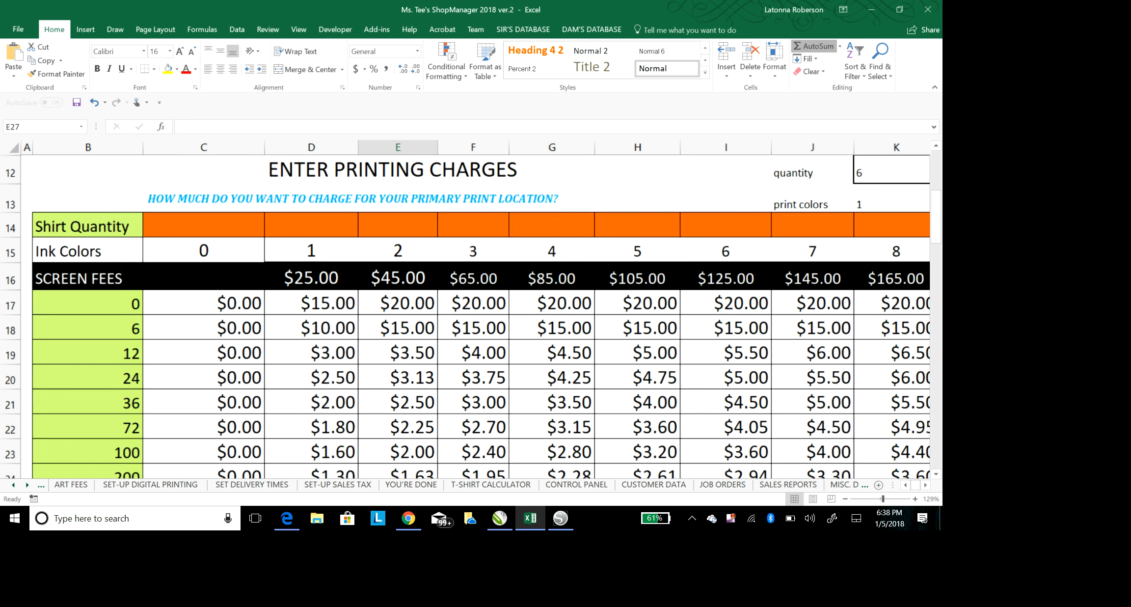
scroll(465, 315, "down", 3)
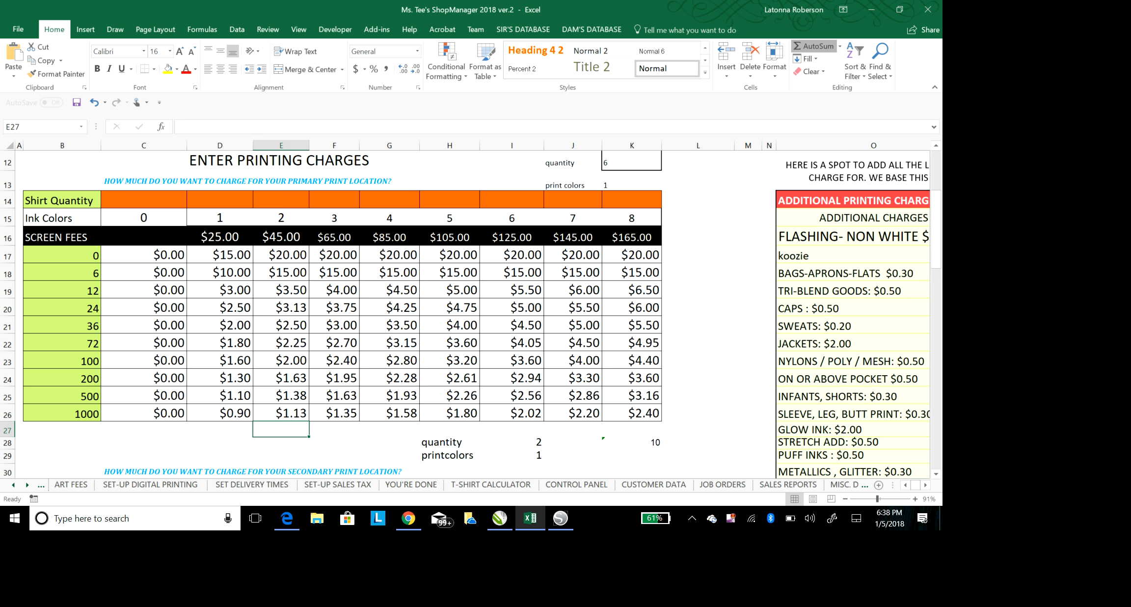
left_click(843, 9)
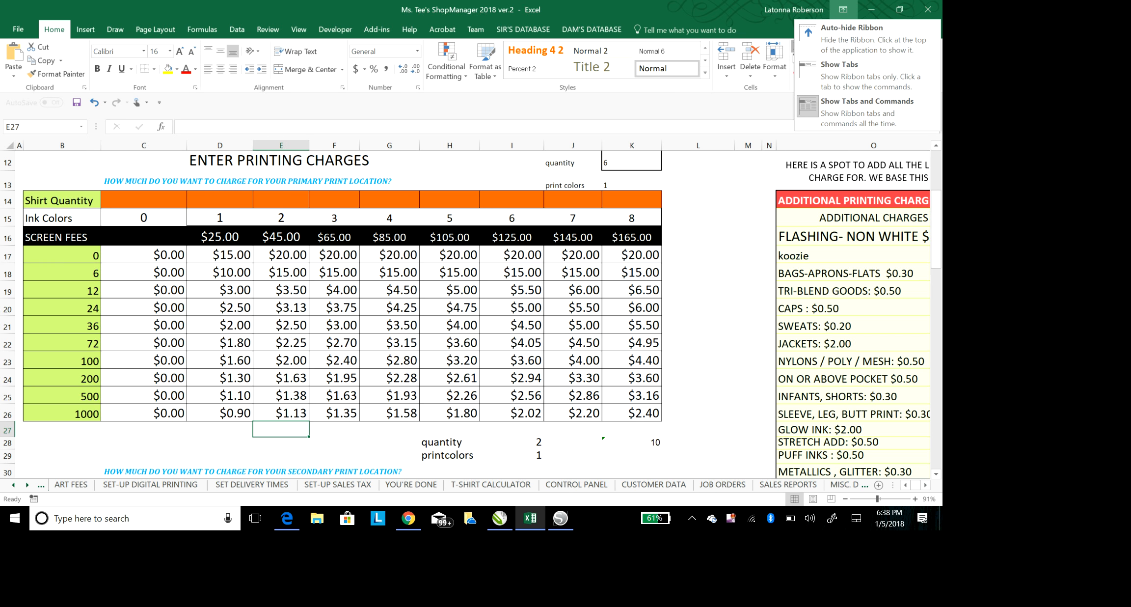
key("Escape")
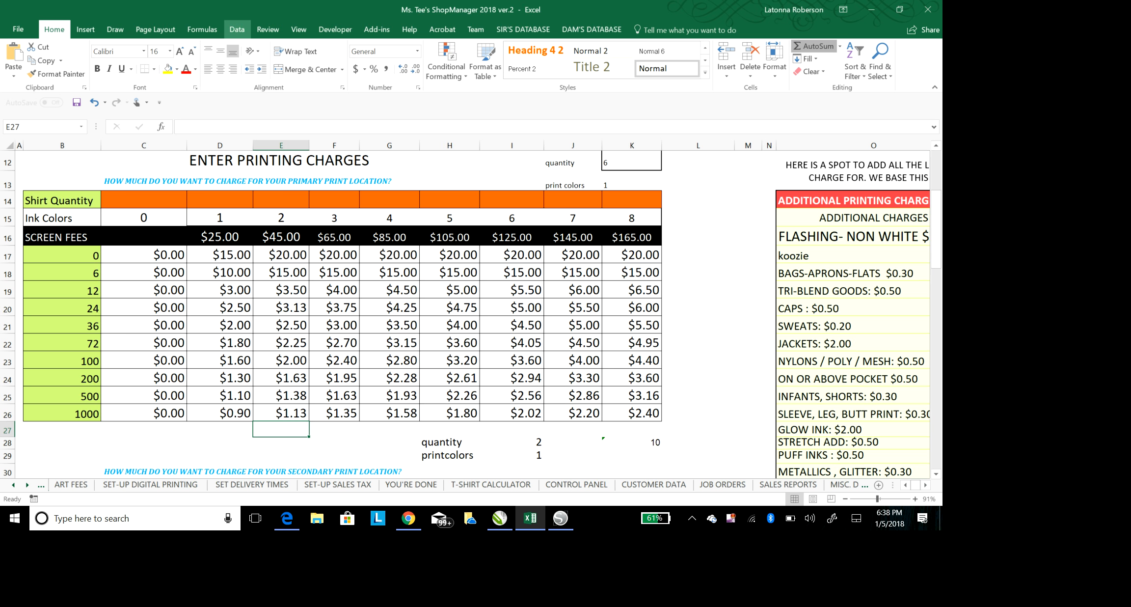
left_click(298, 29)
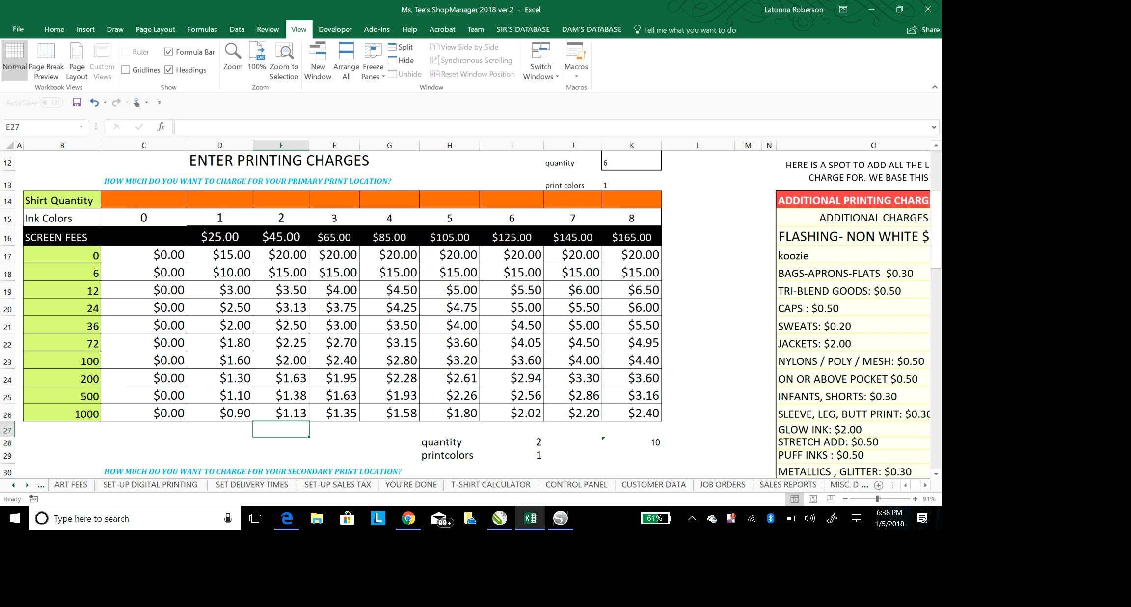
left_click(403, 126)
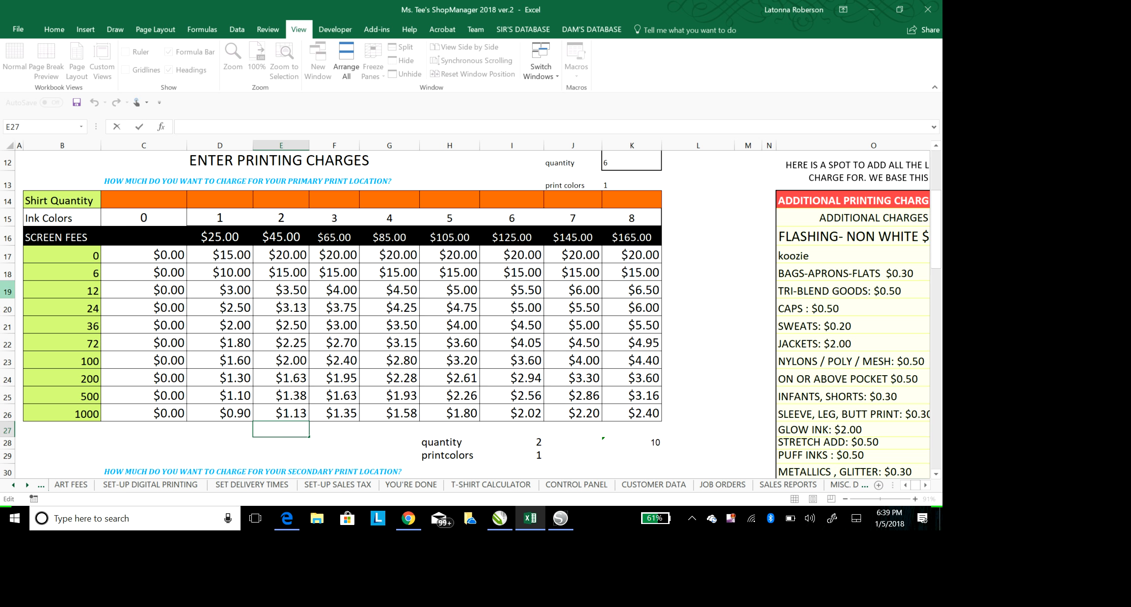
left_click(7, 290)
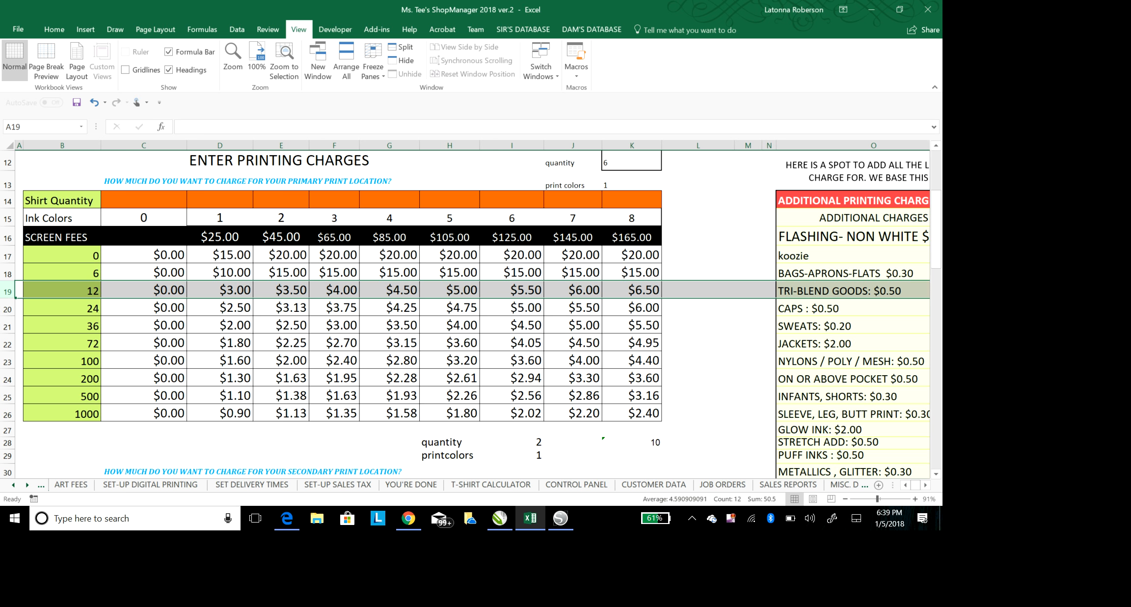
left_click(698, 324)
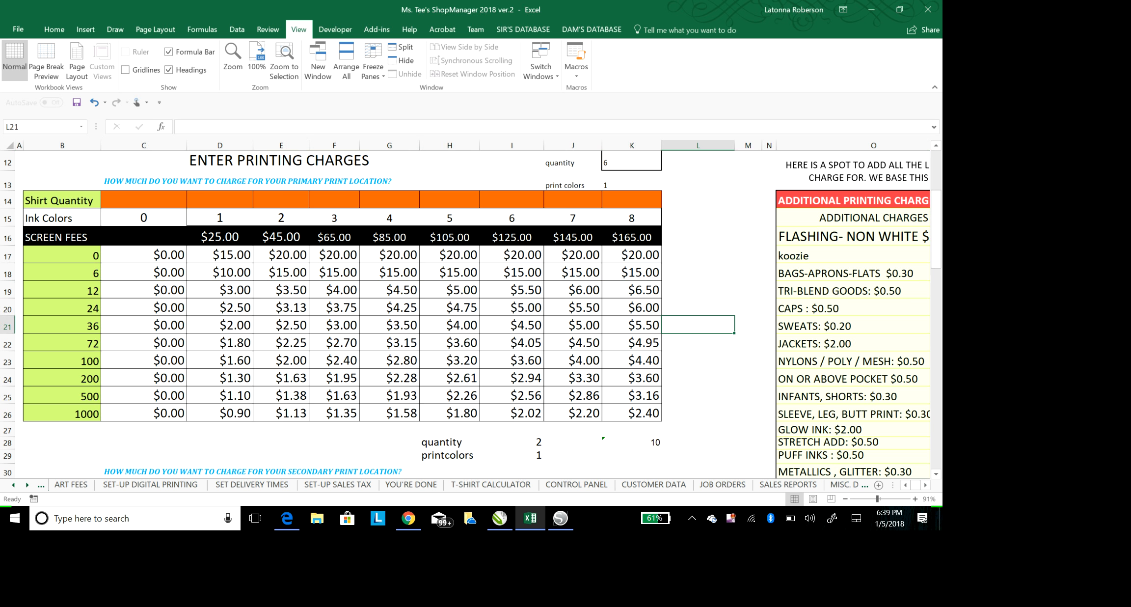
- Clear the primary print location prices for 12 to 1000 shirts and 1 to 8 ink colors (D19:K26)
left_click_drag(220, 289, 662, 421)
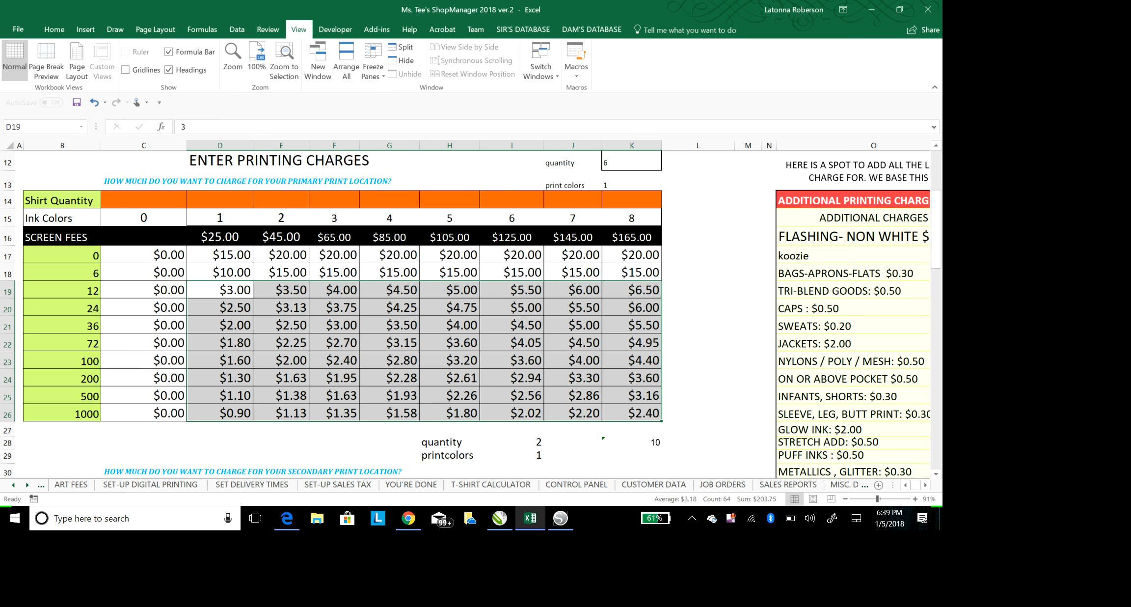
left_click(698, 271)
left_click(220, 290)
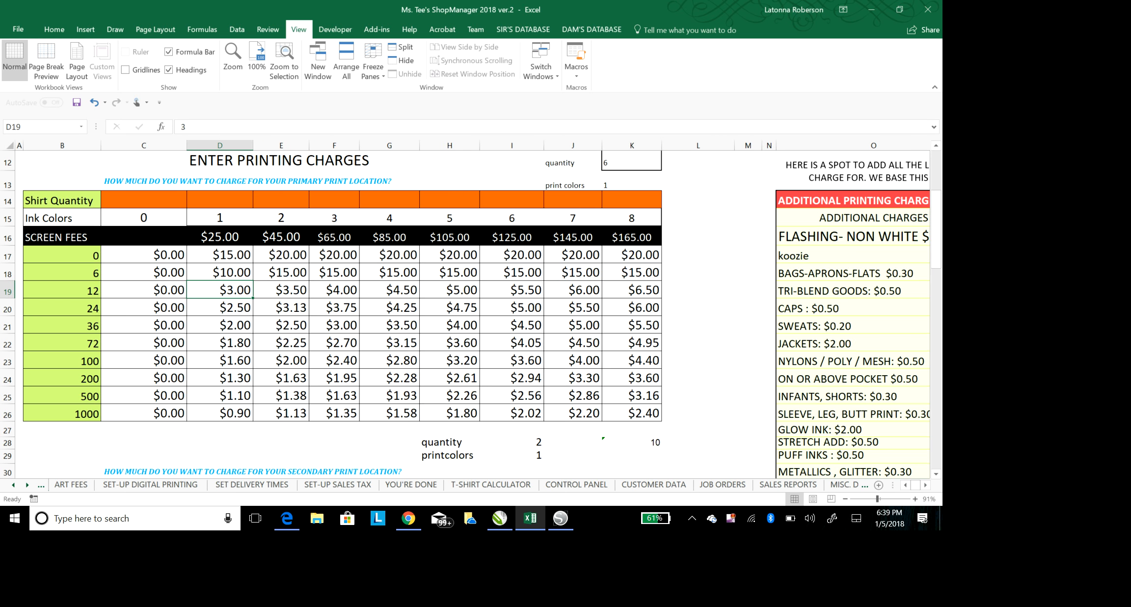
left_click_drag(220, 289, 633, 412)
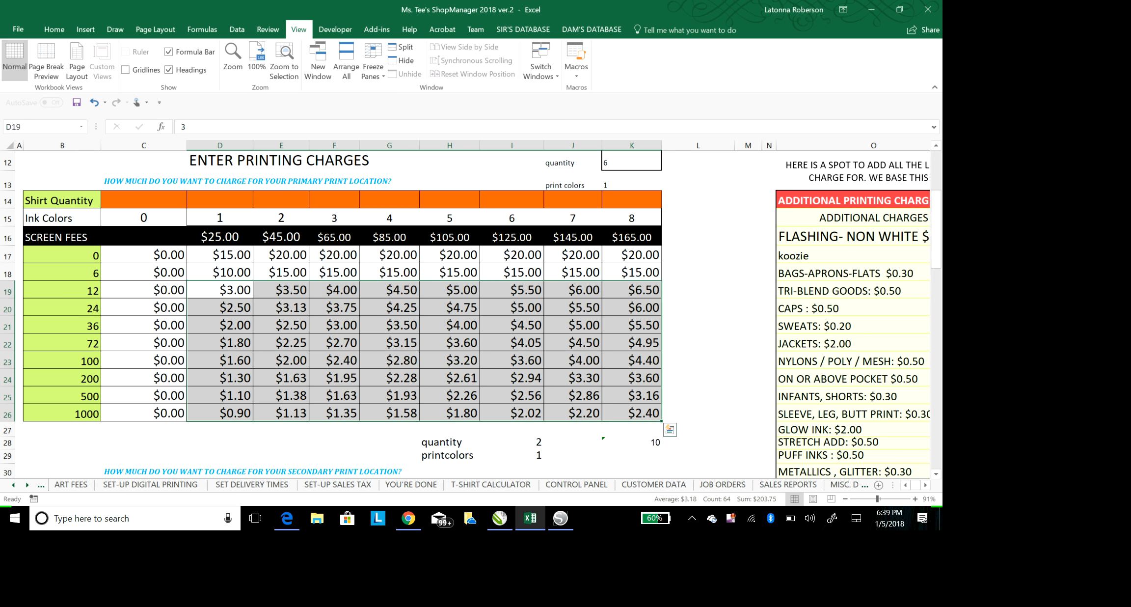
key("Delete")
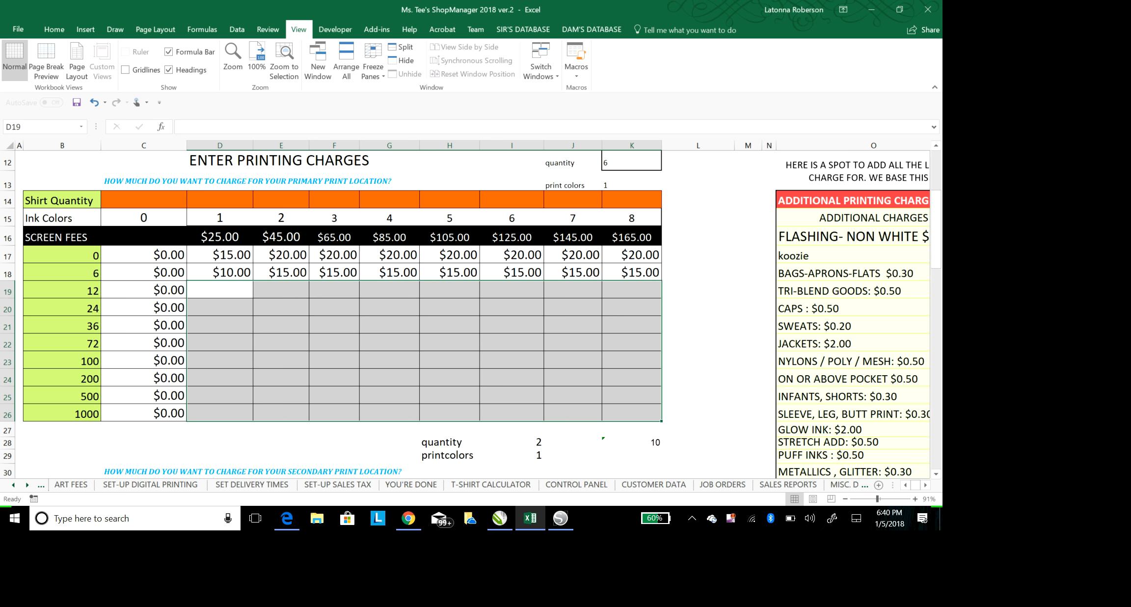
- Enter 3.50 as the one-color print price for 12 shirts in cell D19
left_click(219, 289)
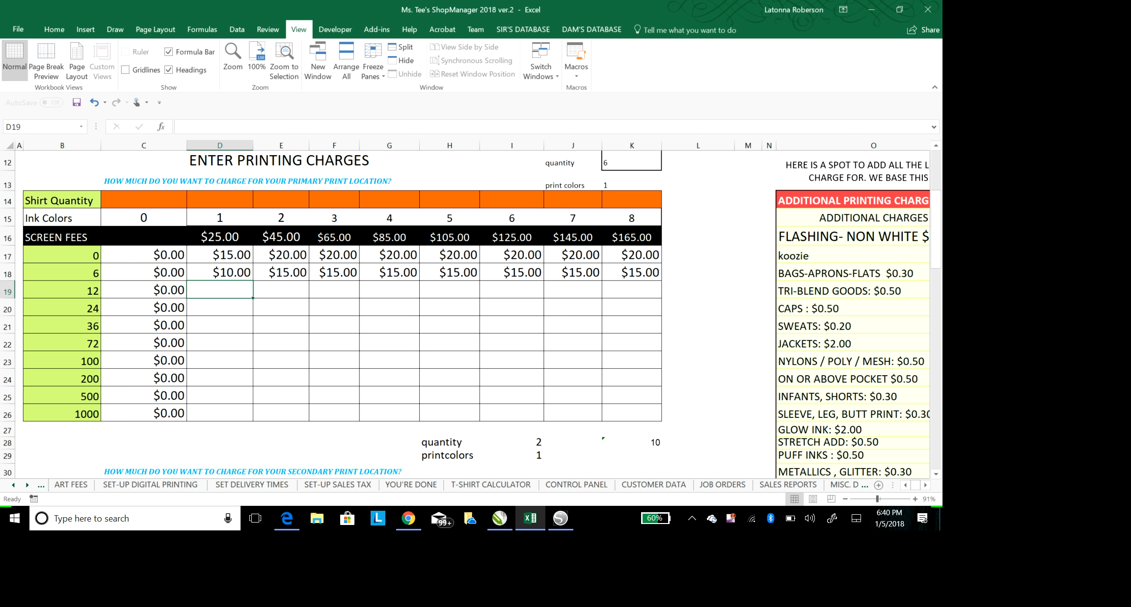
type("3")
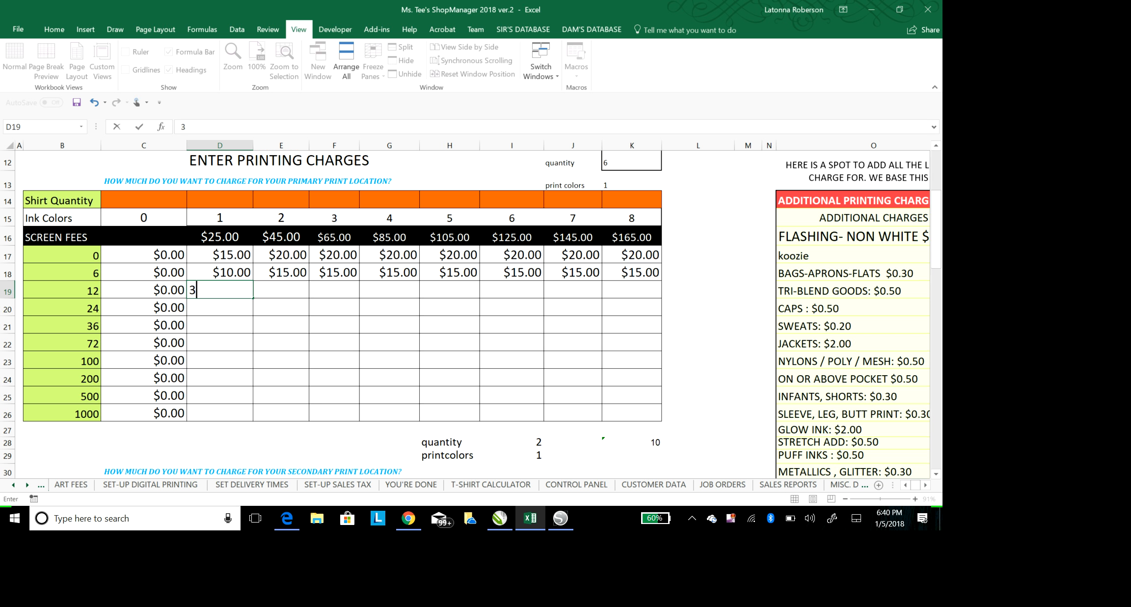
type(".50")
key("Return")
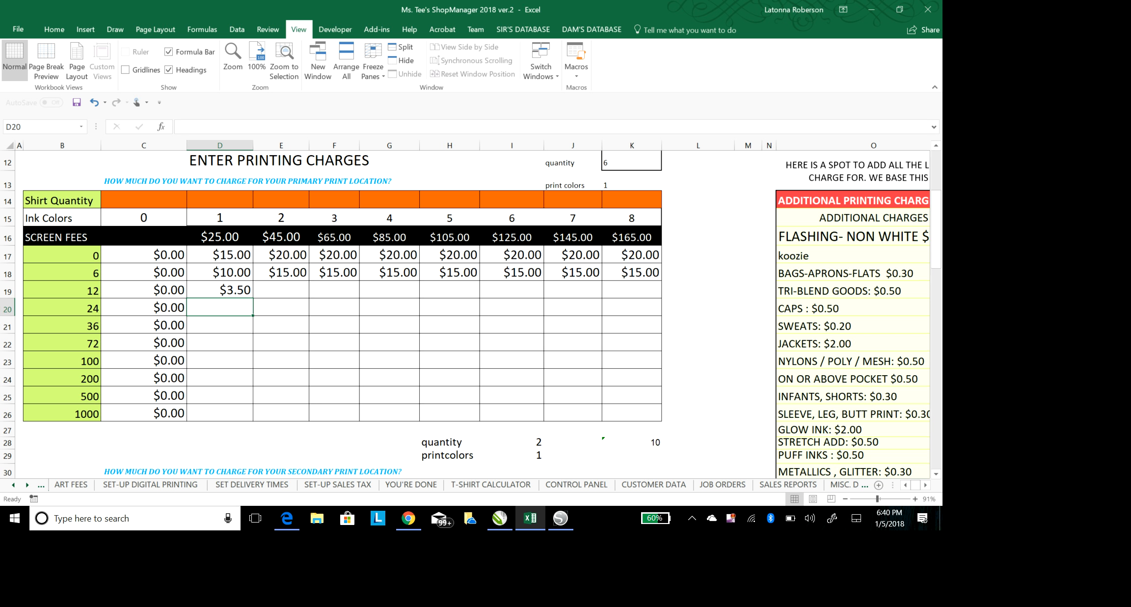
- Enter the formula =Sum(D19-.50) in D20 as the one-color price for 24 shirts
left_click(220, 290)
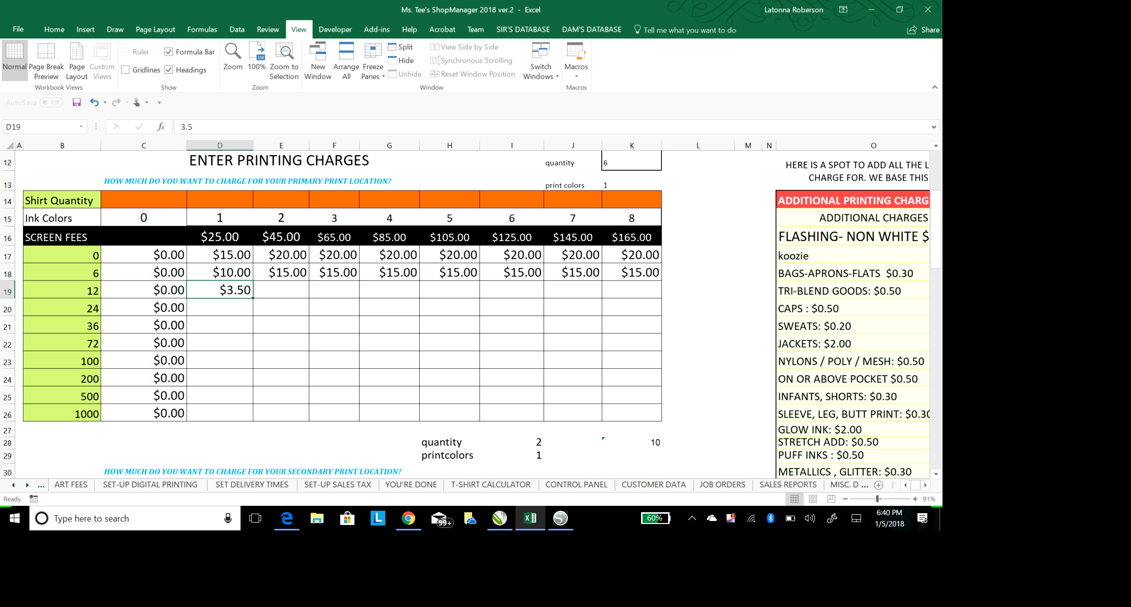
left_click(220, 307)
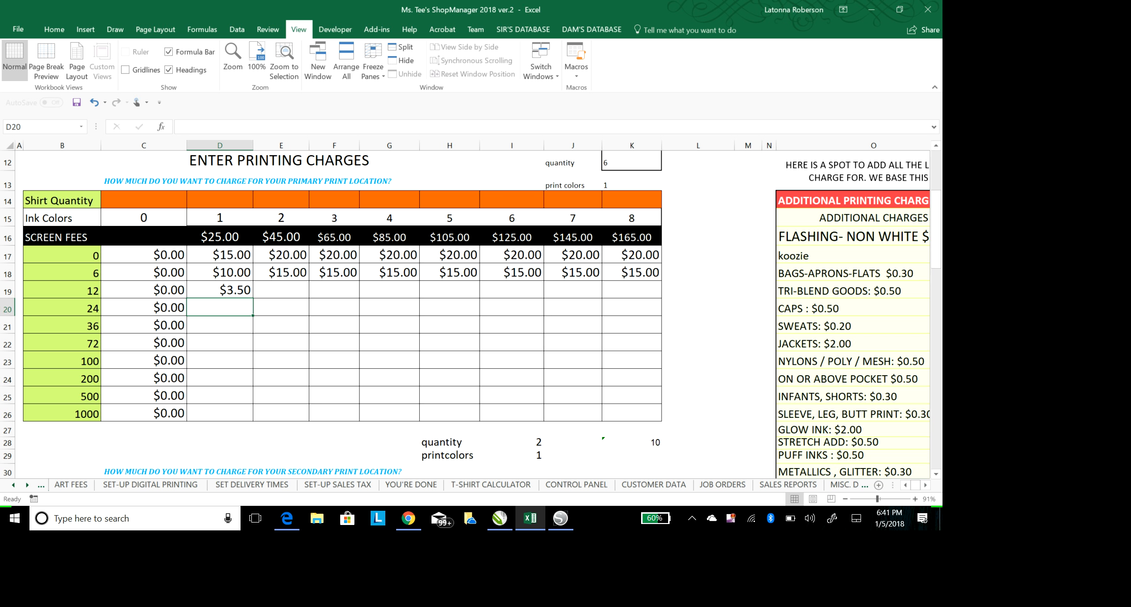
type("=")
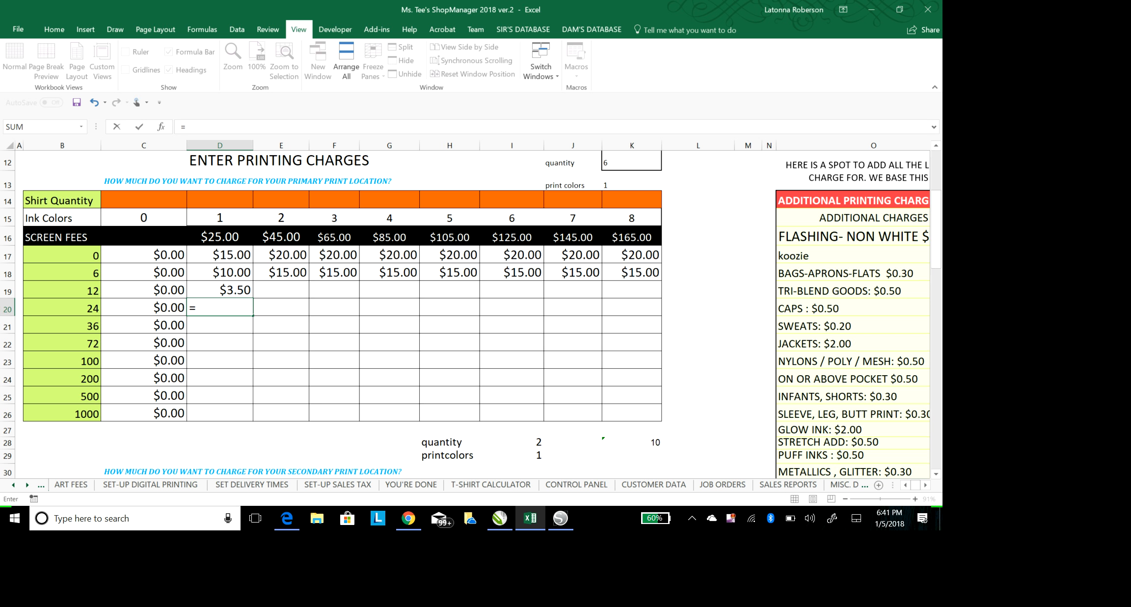
type("Sum")
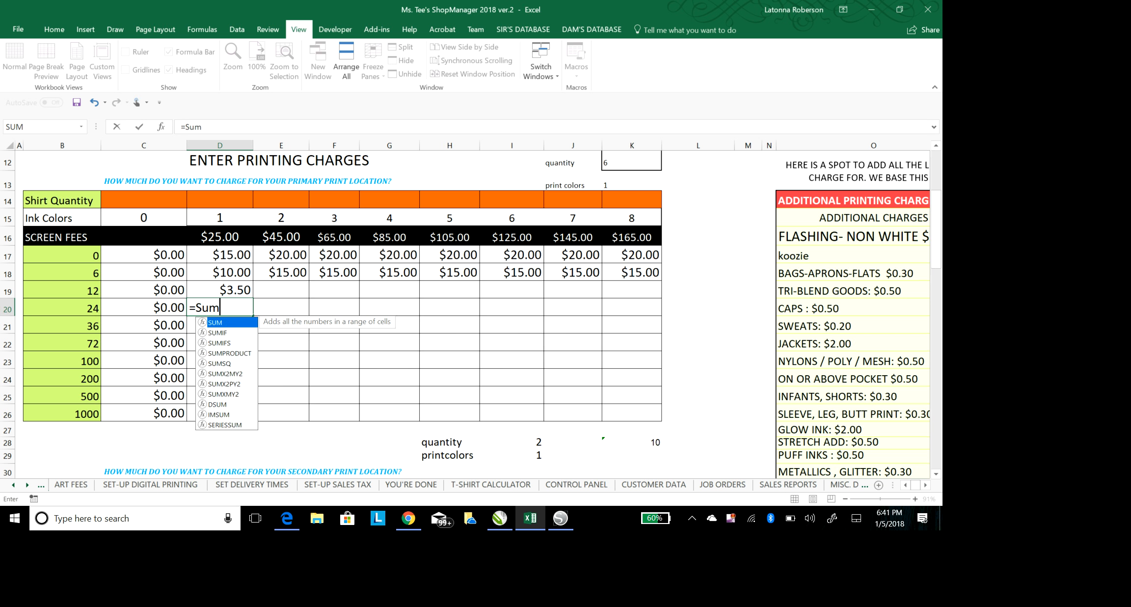
type("(")
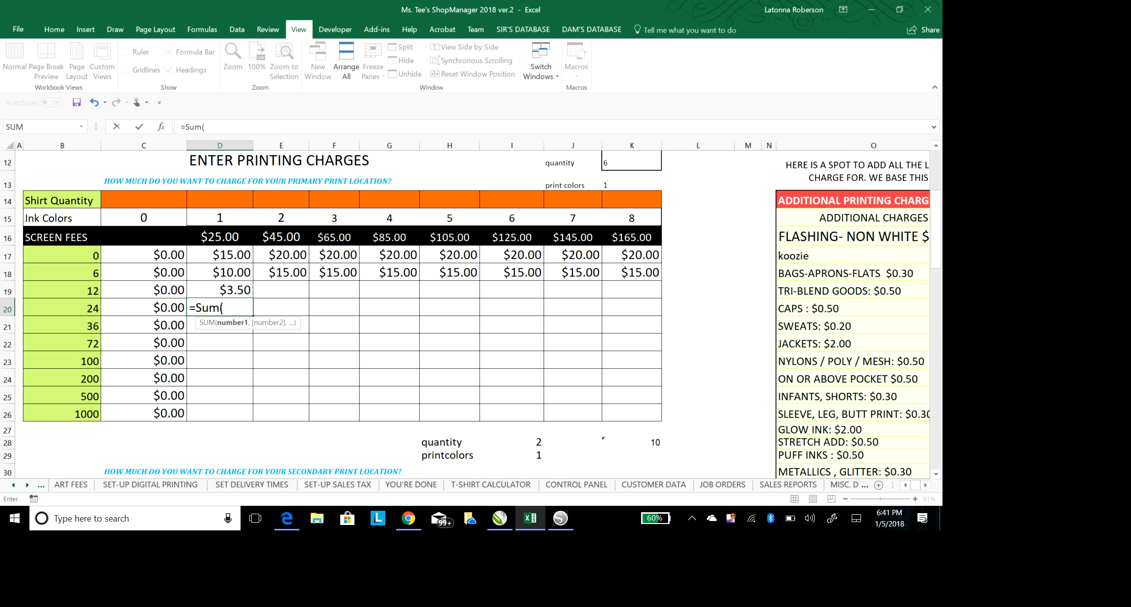
left_click(220, 291)
key("F2")
type("-.50")
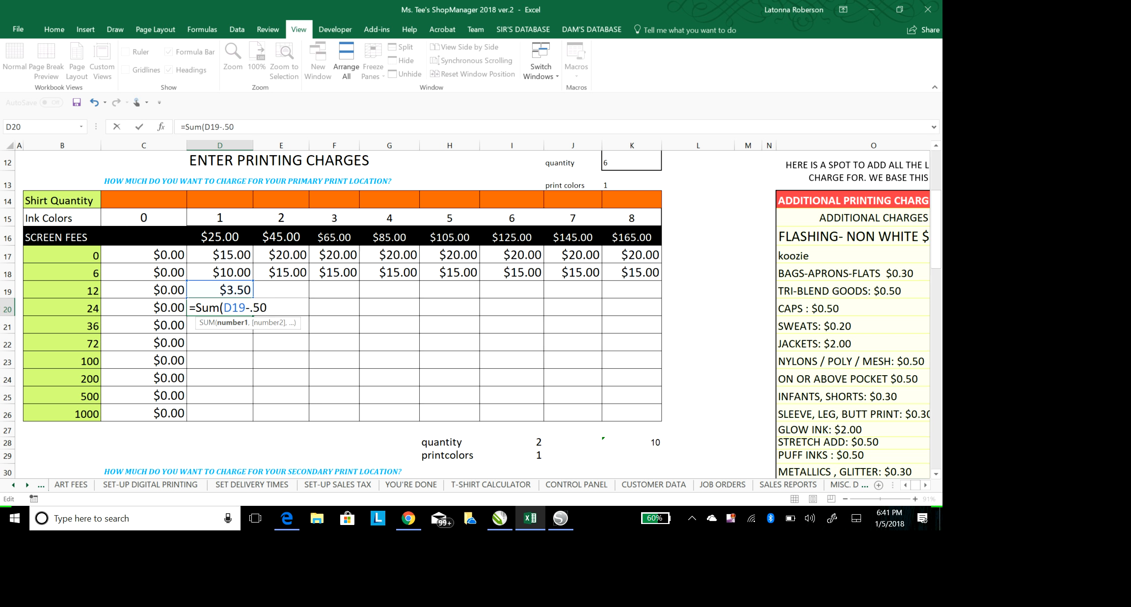
type(")")
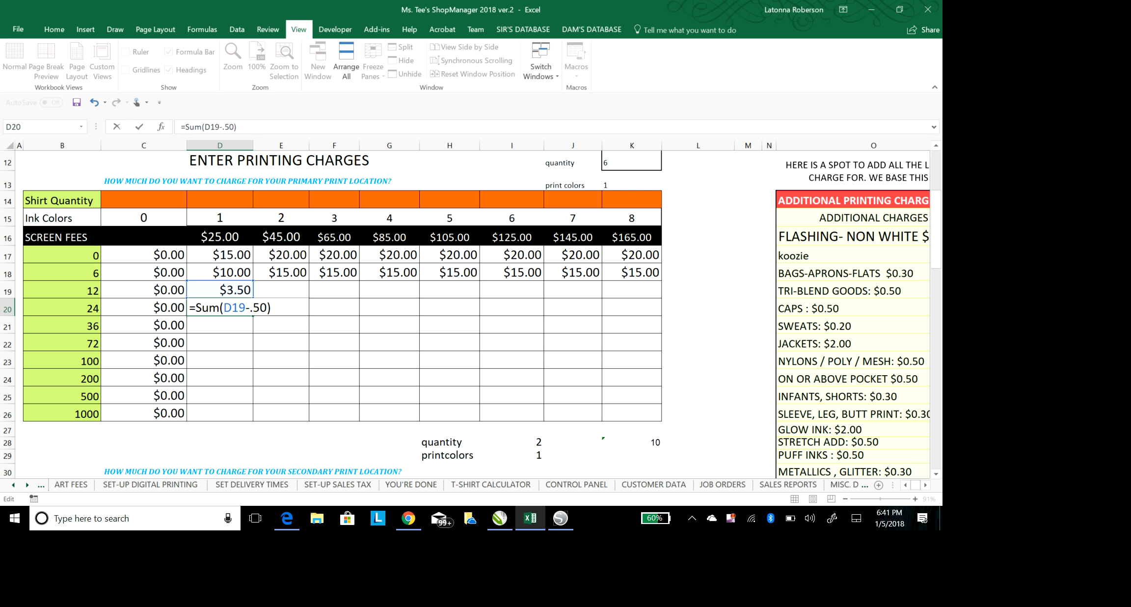
key("Return")
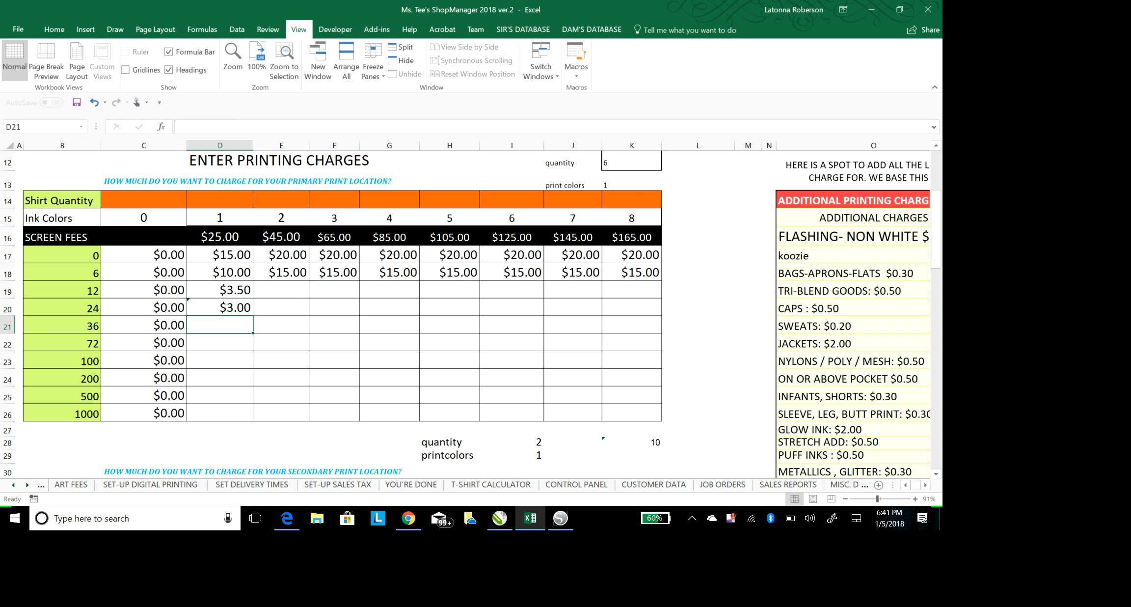
- Fill the D20 price formula down through D22 for the 36 and 72 shirt quantities
left_click(220, 307)
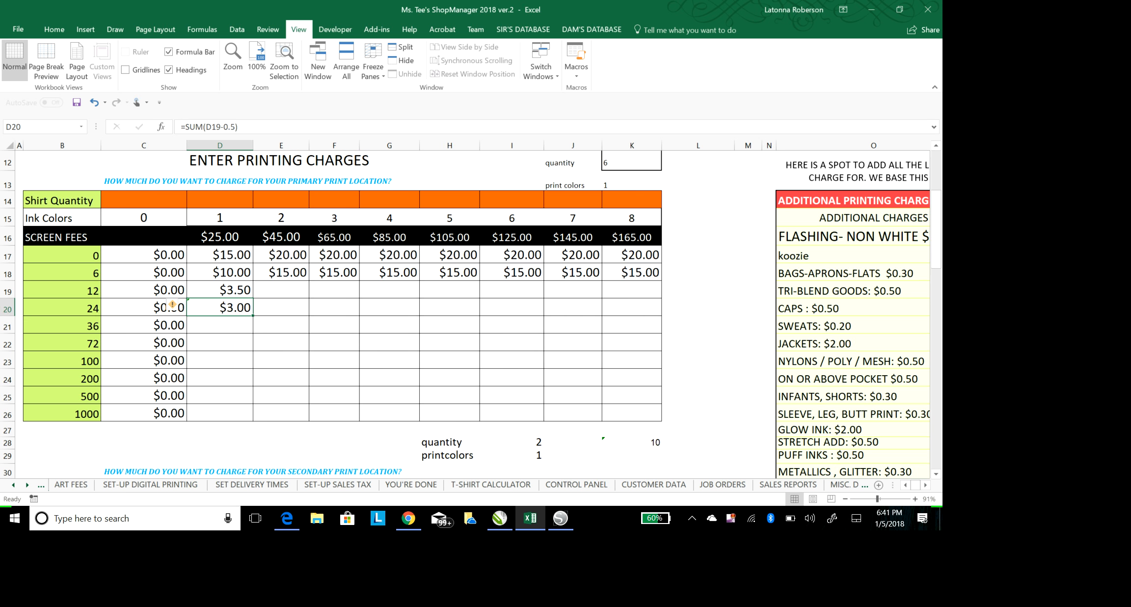
scroll(465, 314, "up", 4)
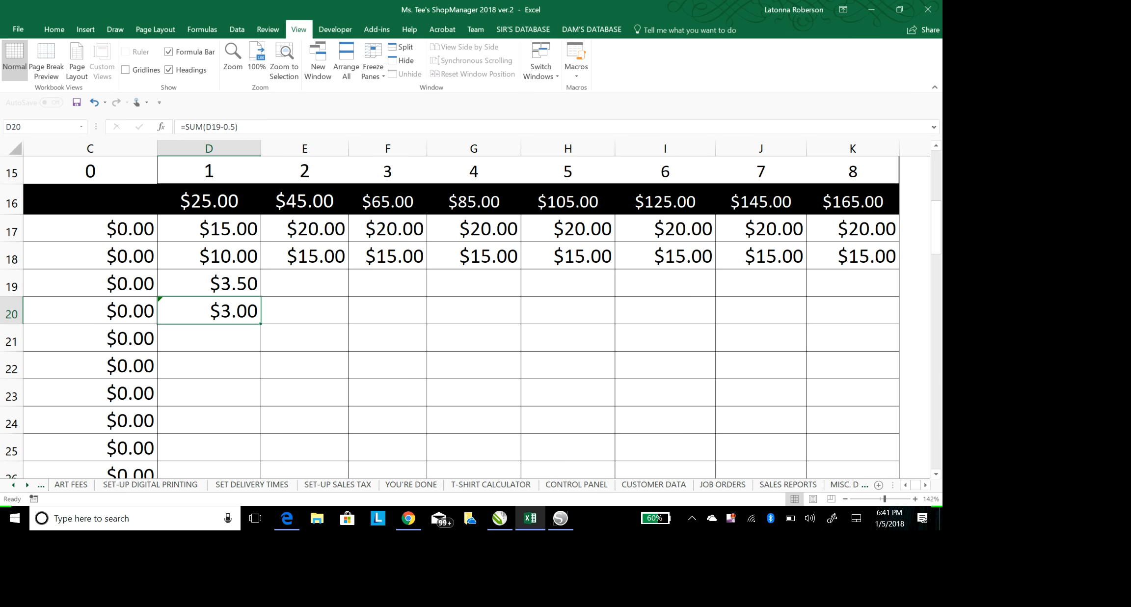
left_click_drag(261, 324, 260, 324)
scroll(476, 309, "left", 2)
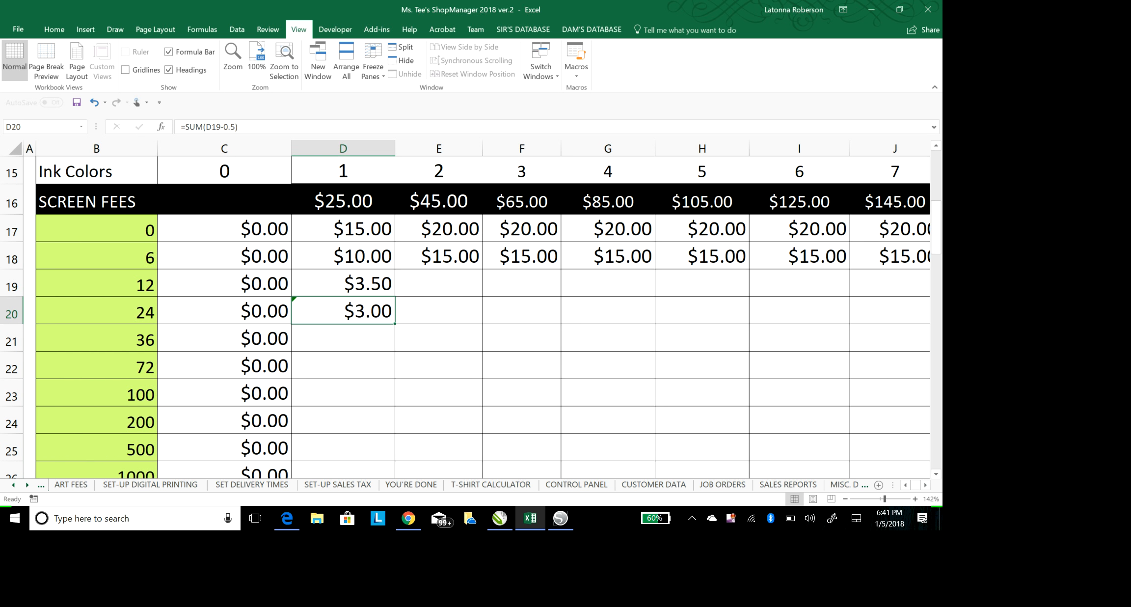
left_click_drag(395, 324, 395, 377)
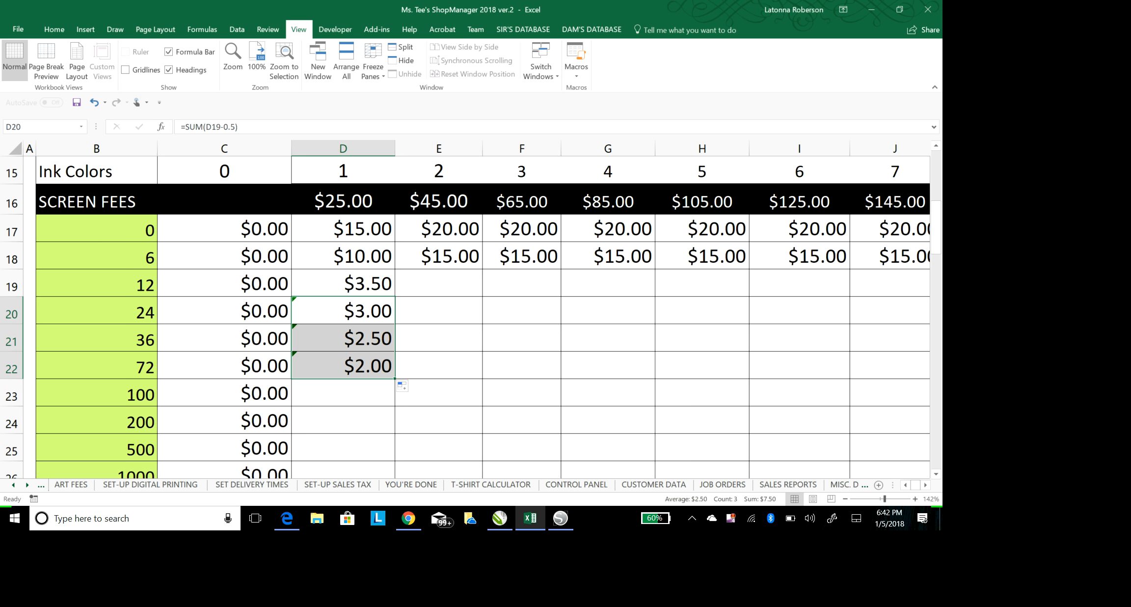
- Enter 1.60 as the one-color print price for 100 shirts in cell D23
left_click(343, 393)
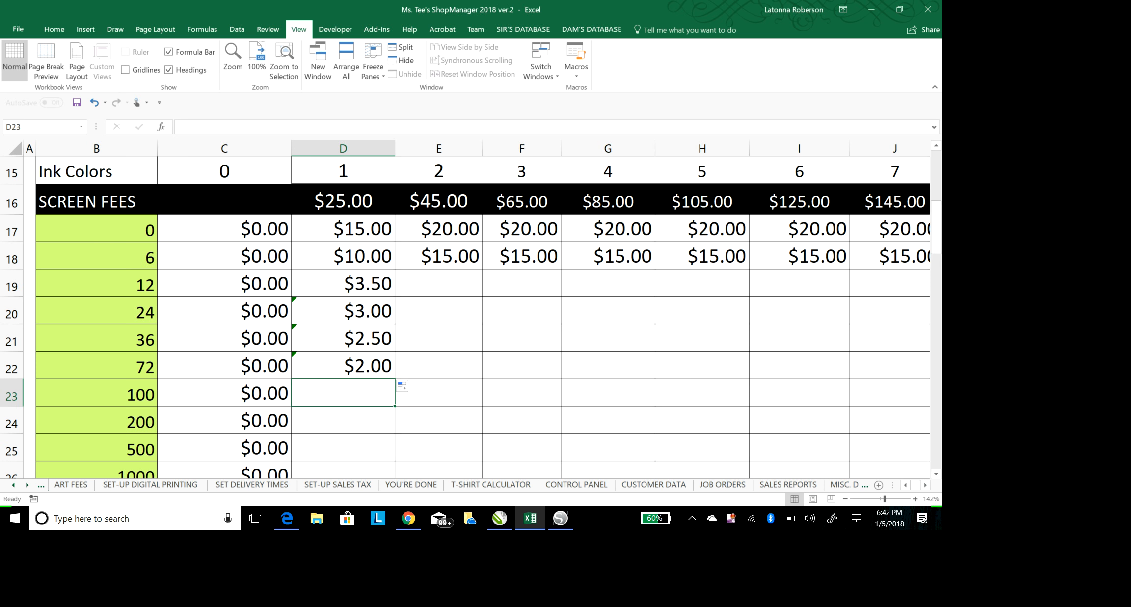
type("1.")
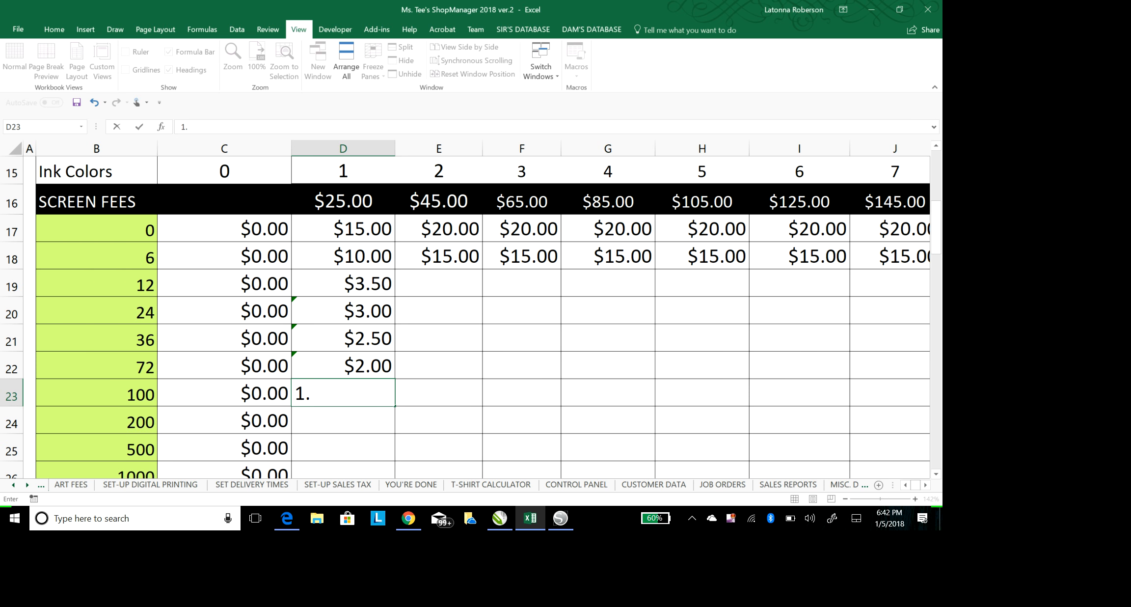
type("60")
key("Return")
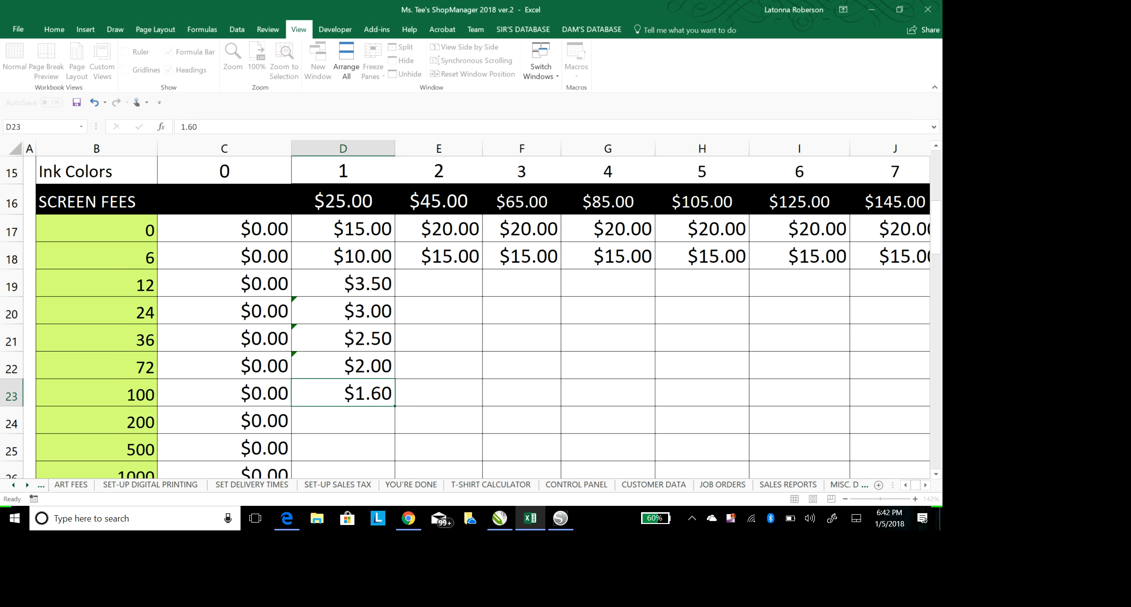
- Enter the formula =sum(D19+25%) in E19 as the two-color print price for 12 shirts
scroll(483, 316, "down", 1)
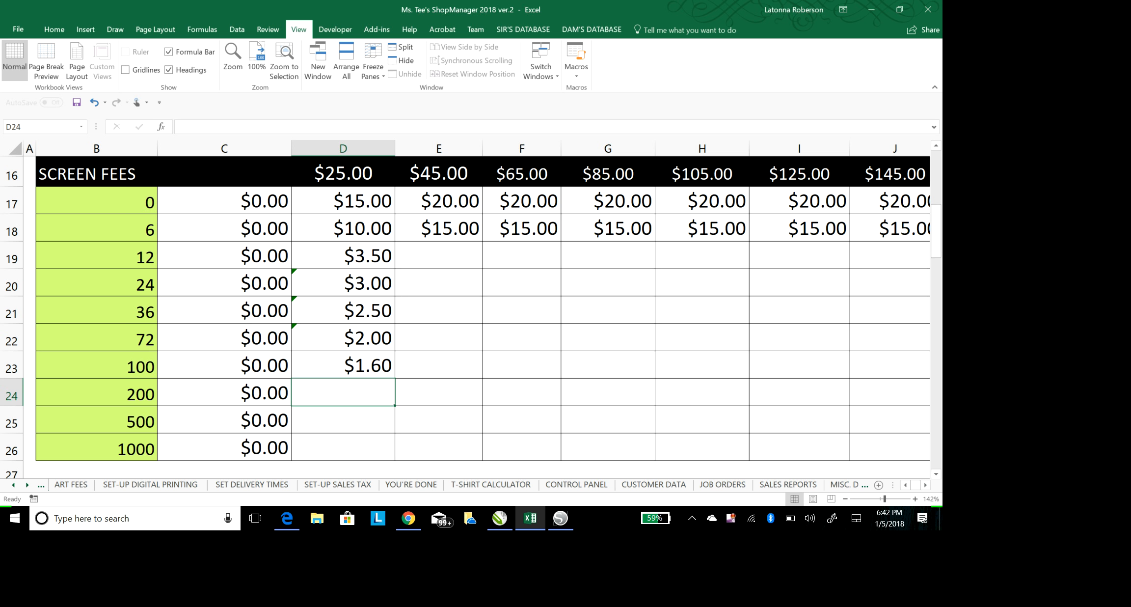
scroll(465, 309, "down", 3)
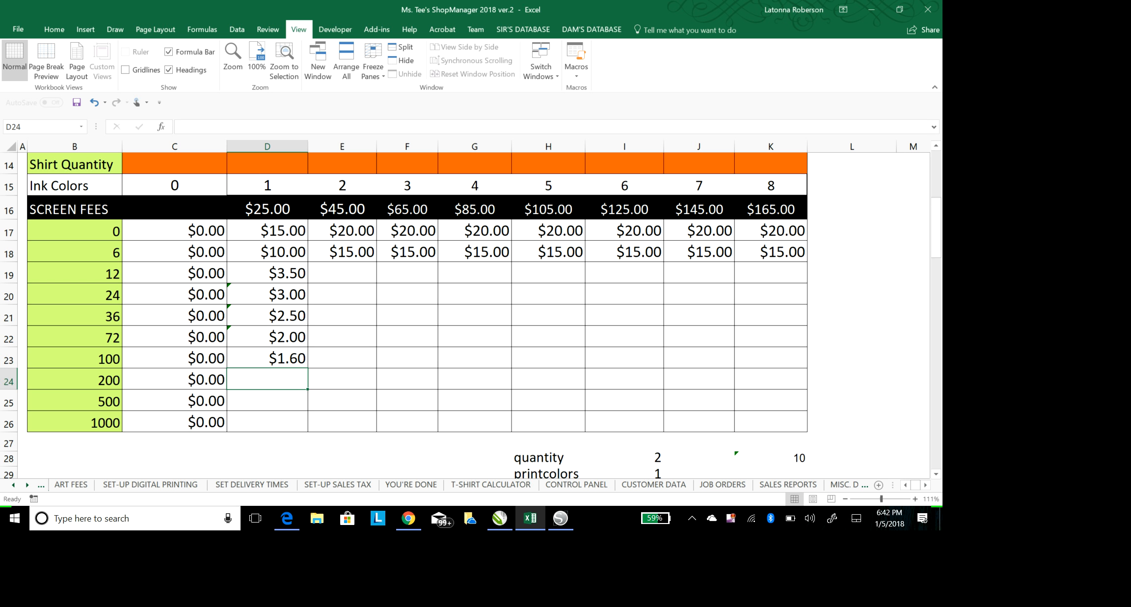
left_click(342, 273)
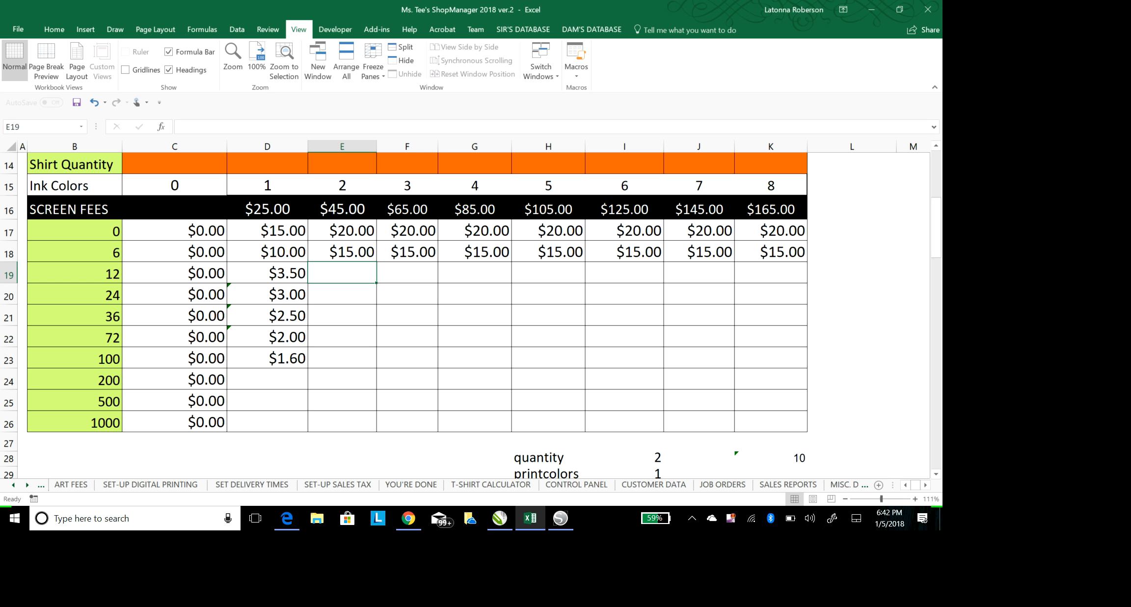
left_click(267, 272)
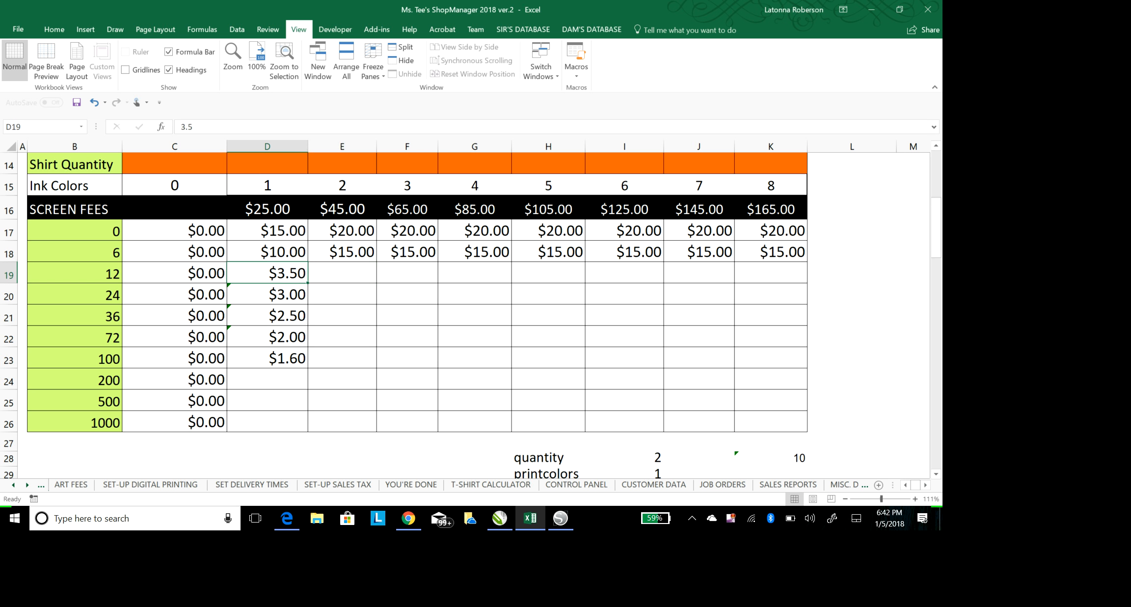
left_click(343, 272)
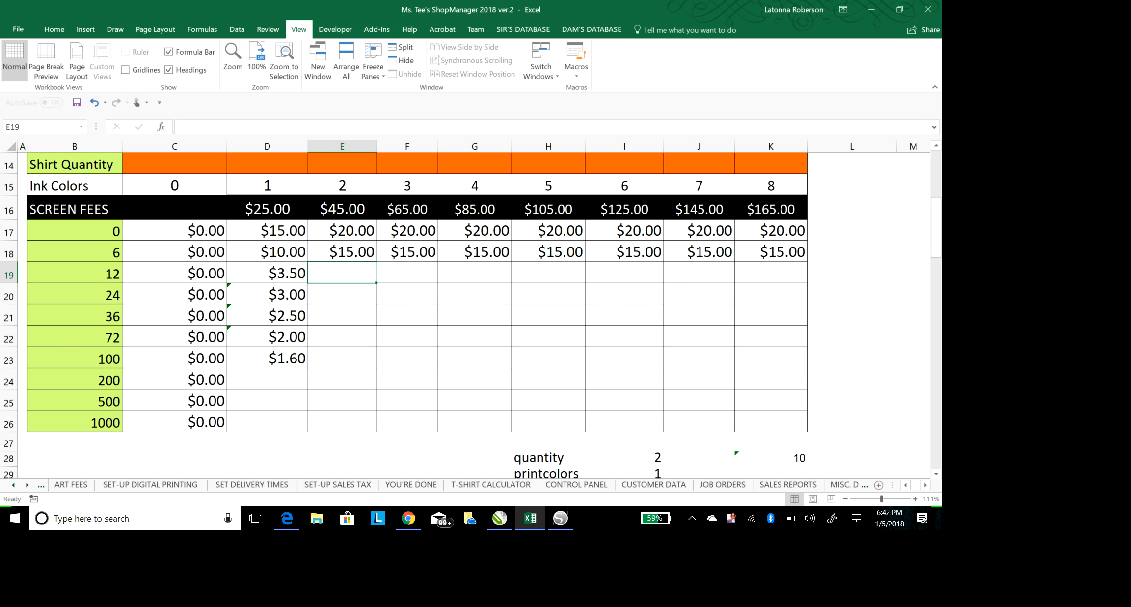
type("=sum")
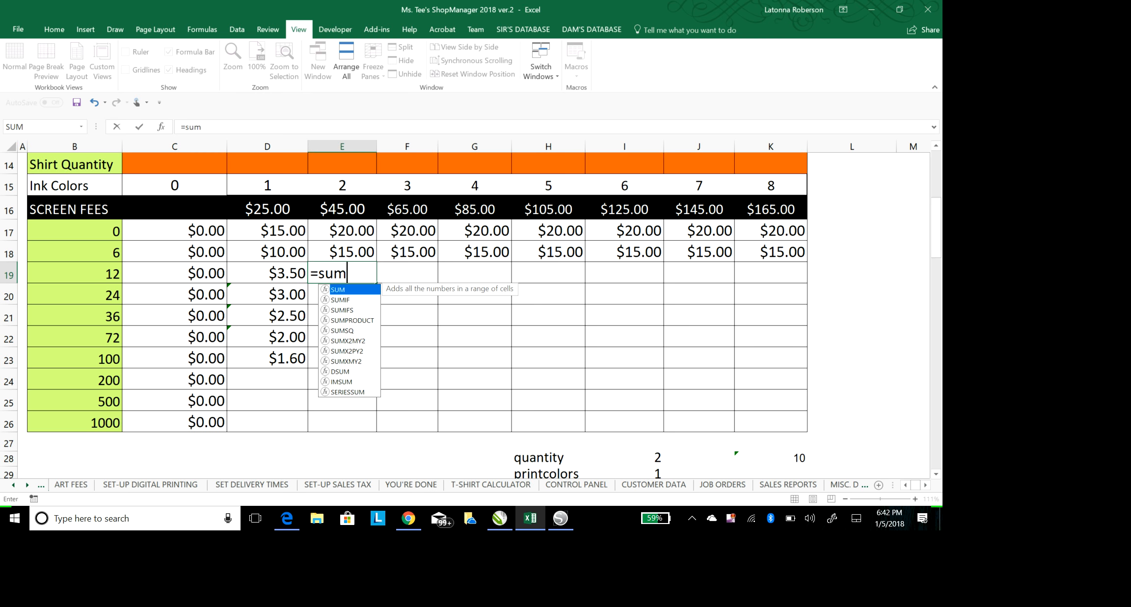
type("(")
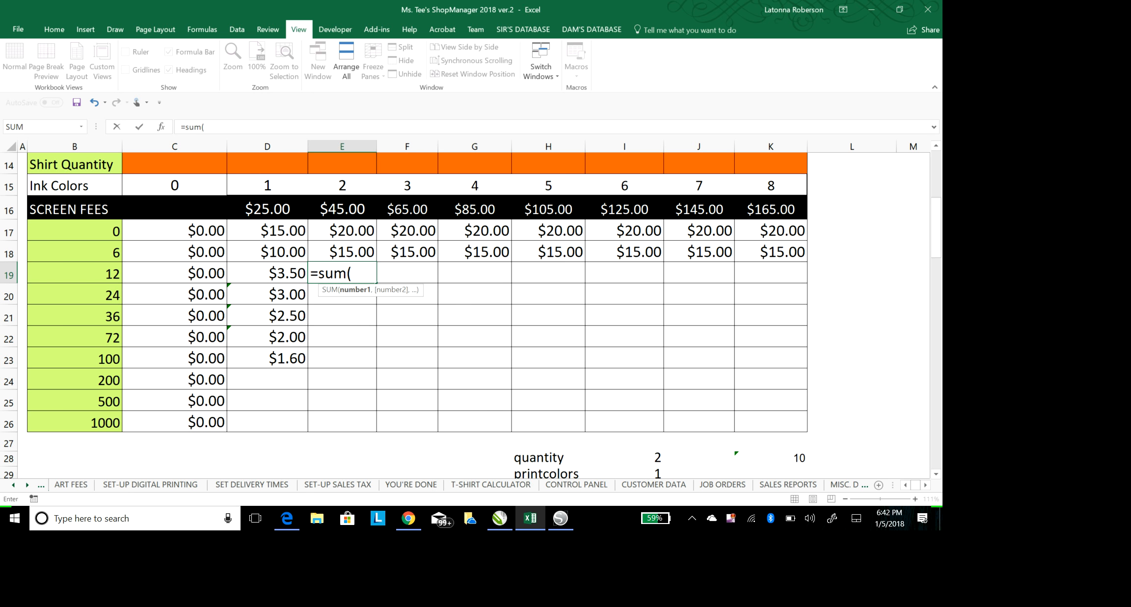
key("Left")
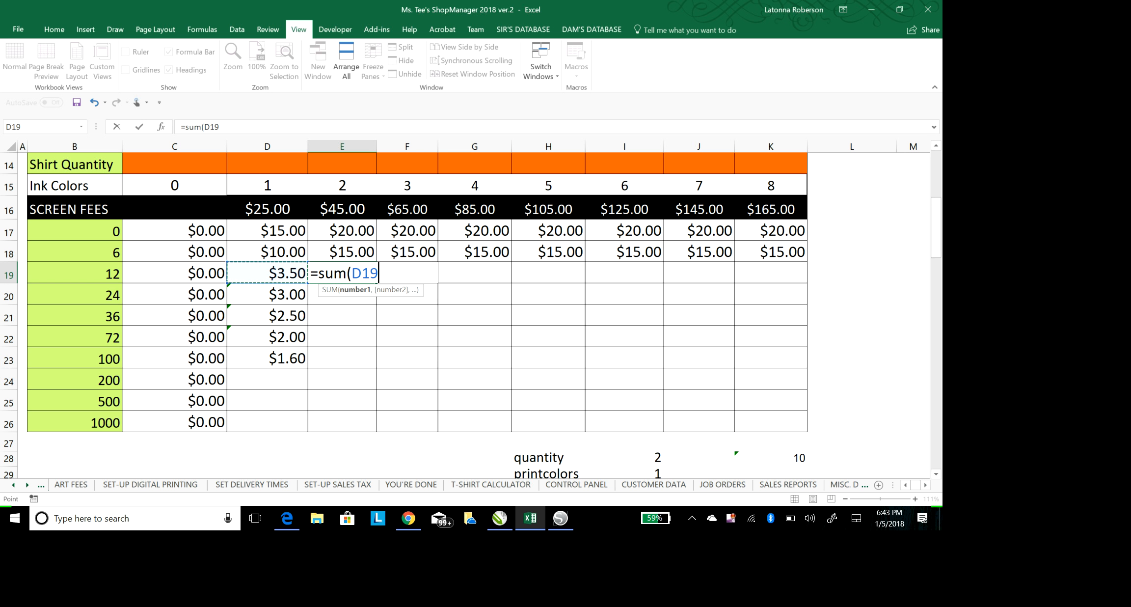
type("+25")
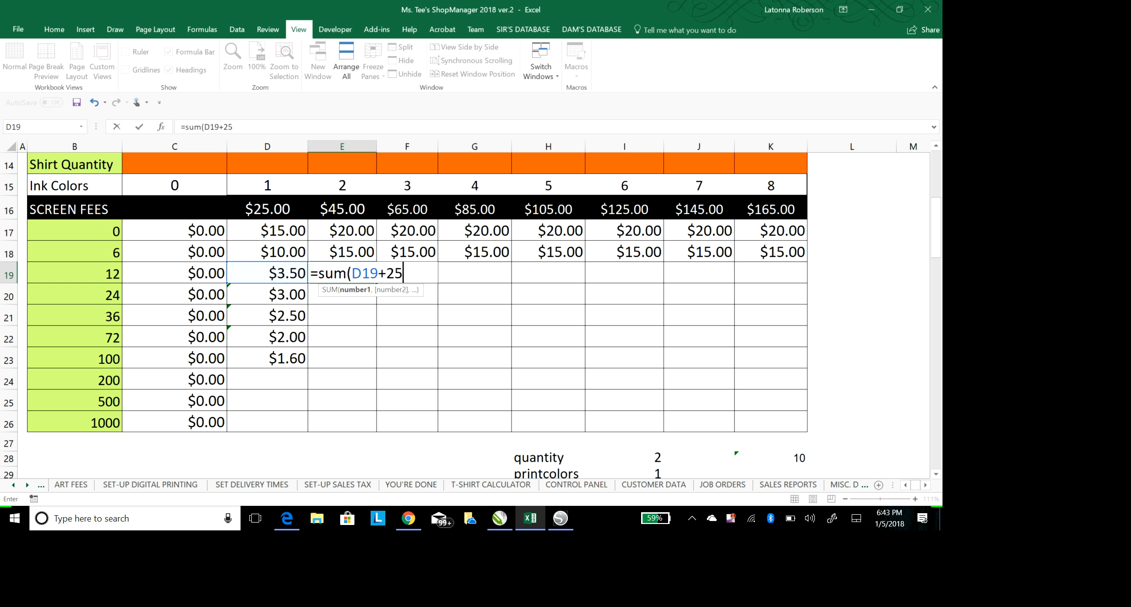
type("%)")
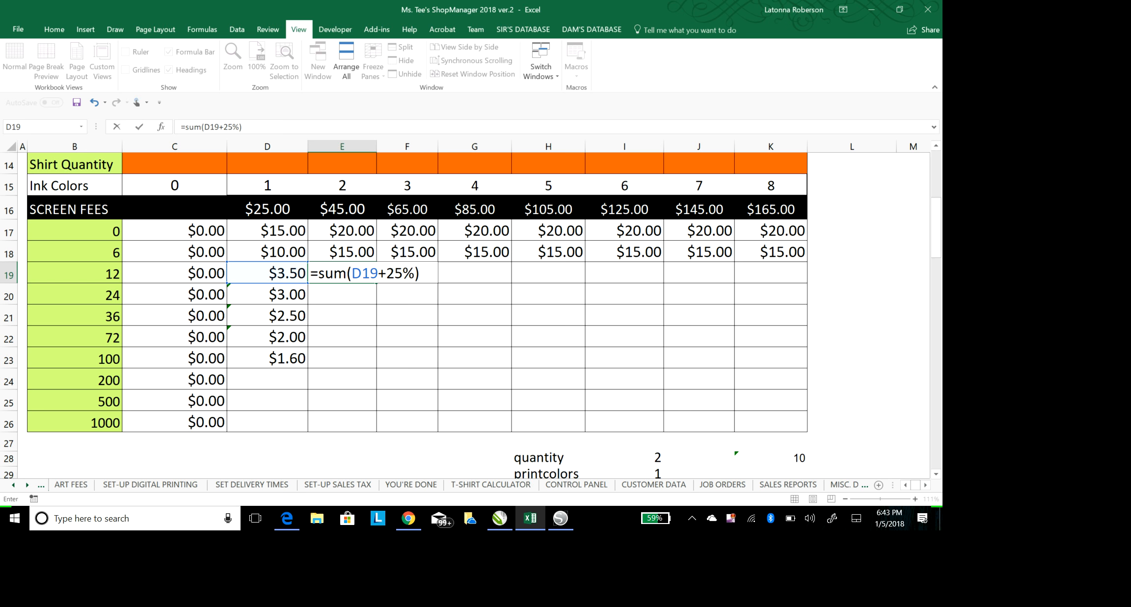
key("Return")
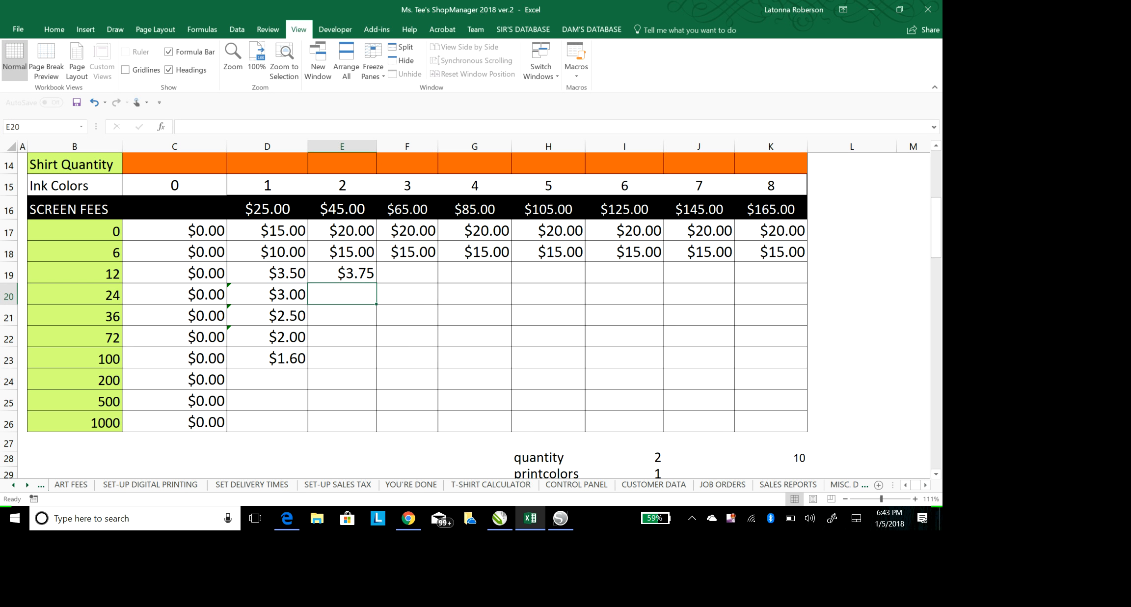
- Fill the E19 price formula across through K19 for three to eight ink colors
left_click(407, 273)
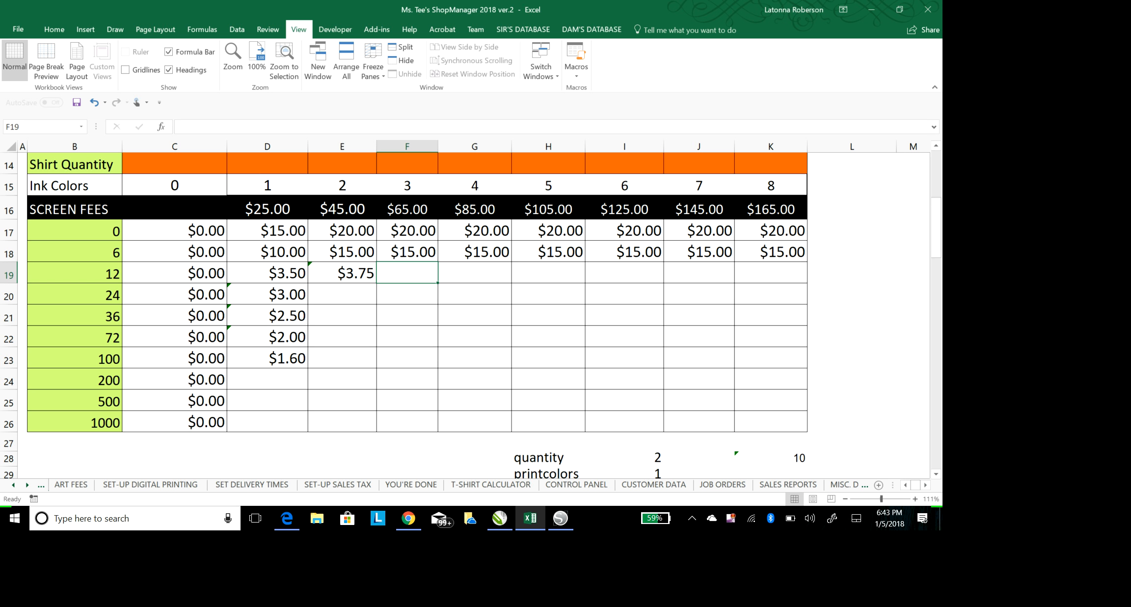
left_click(342, 272)
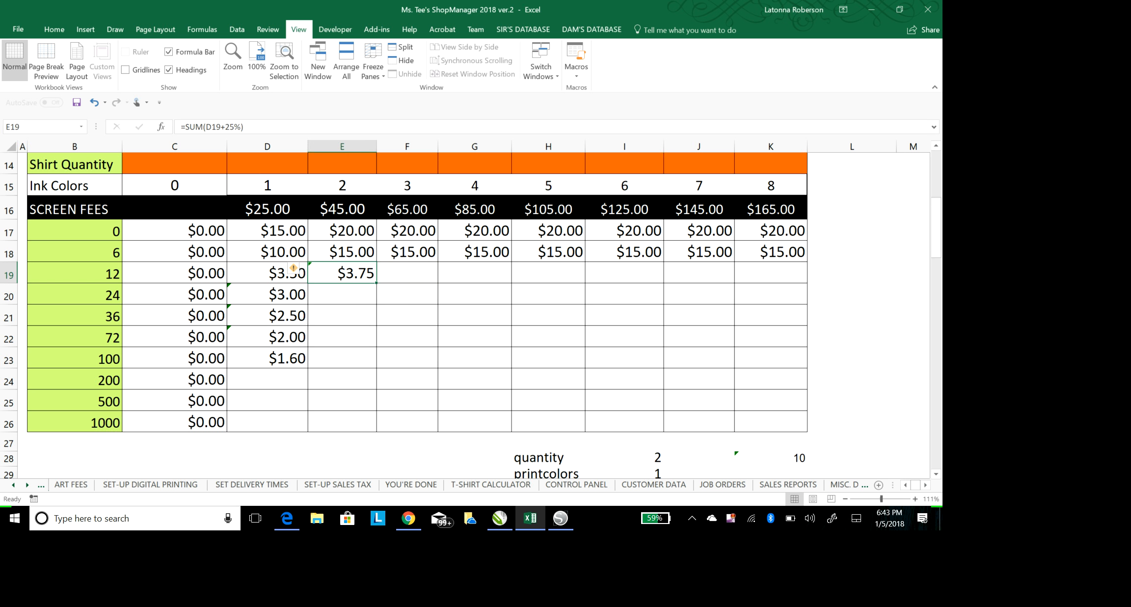
left_click_drag(376, 282, 771, 275)
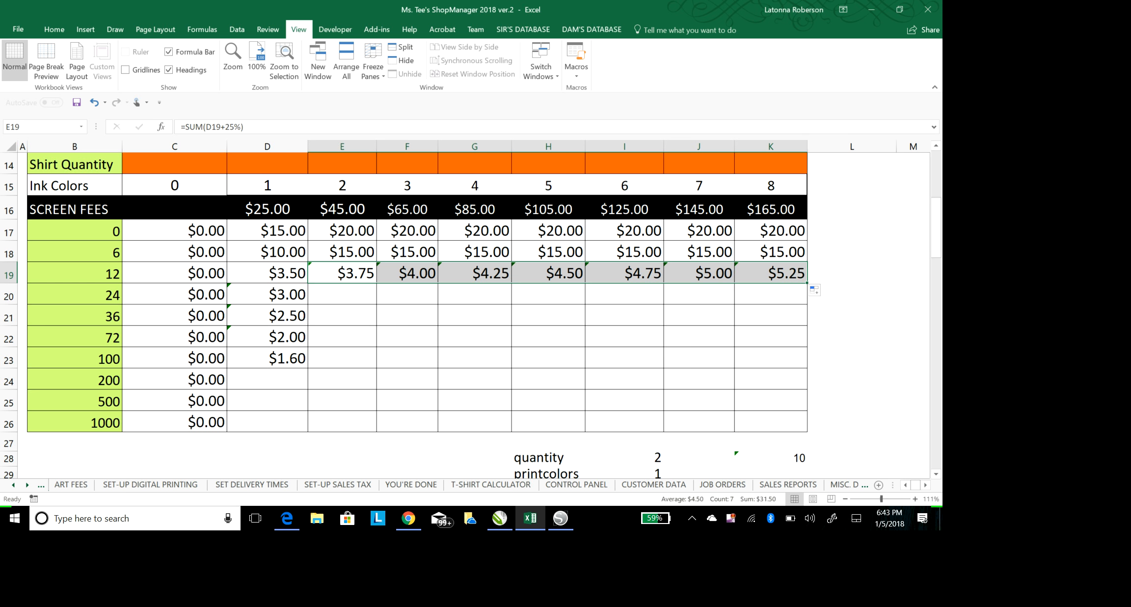
- Fill the two-color price formula in E19 down through E23 for the 24 to 100 shirt quantities
left_click(343, 273)
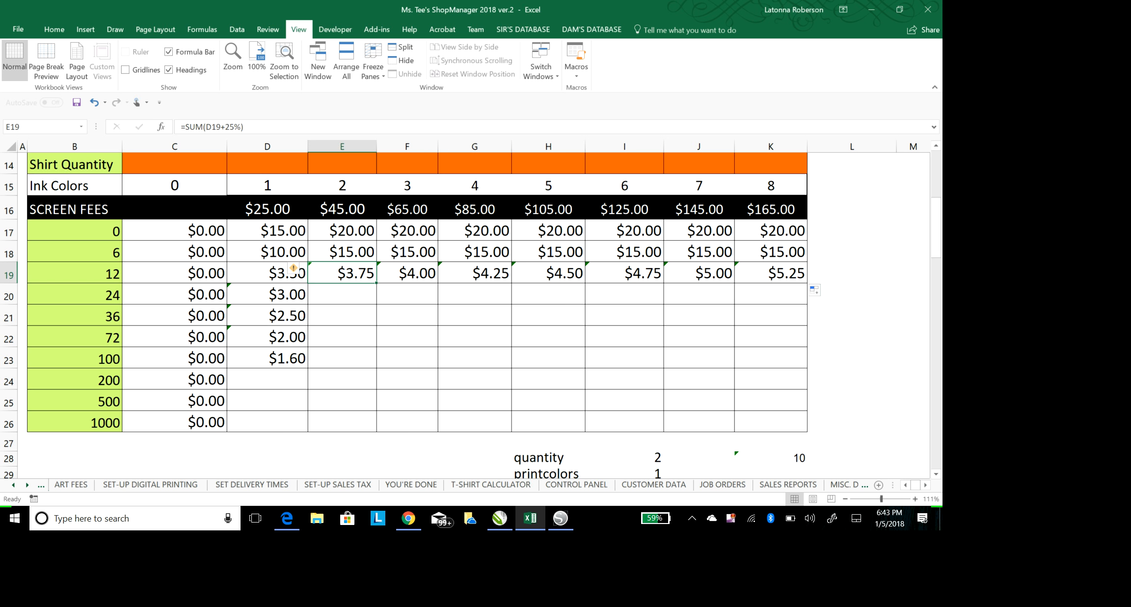
left_click(407, 336)
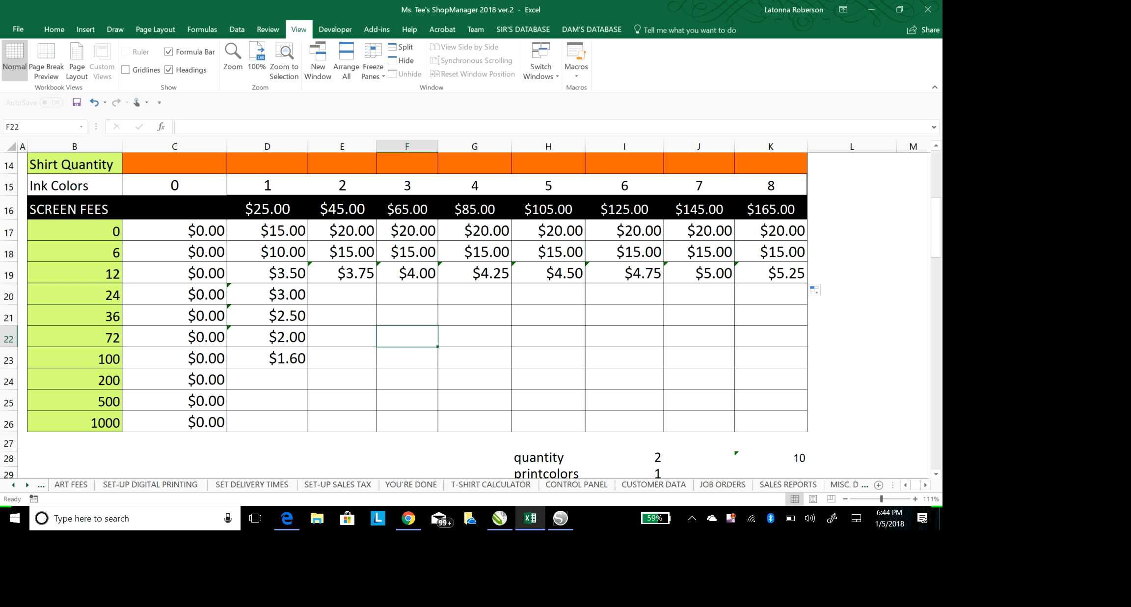
left_click(342, 273)
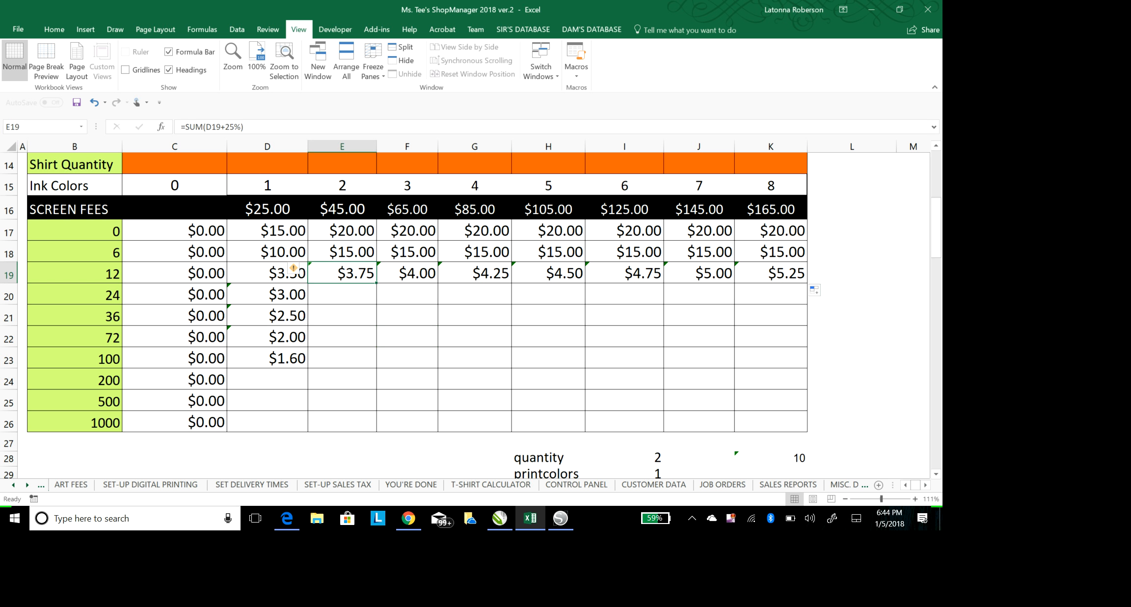
left_click_drag(376, 283, 392, 364)
left_click(392, 364)
left_click_drag(376, 283, 376, 367)
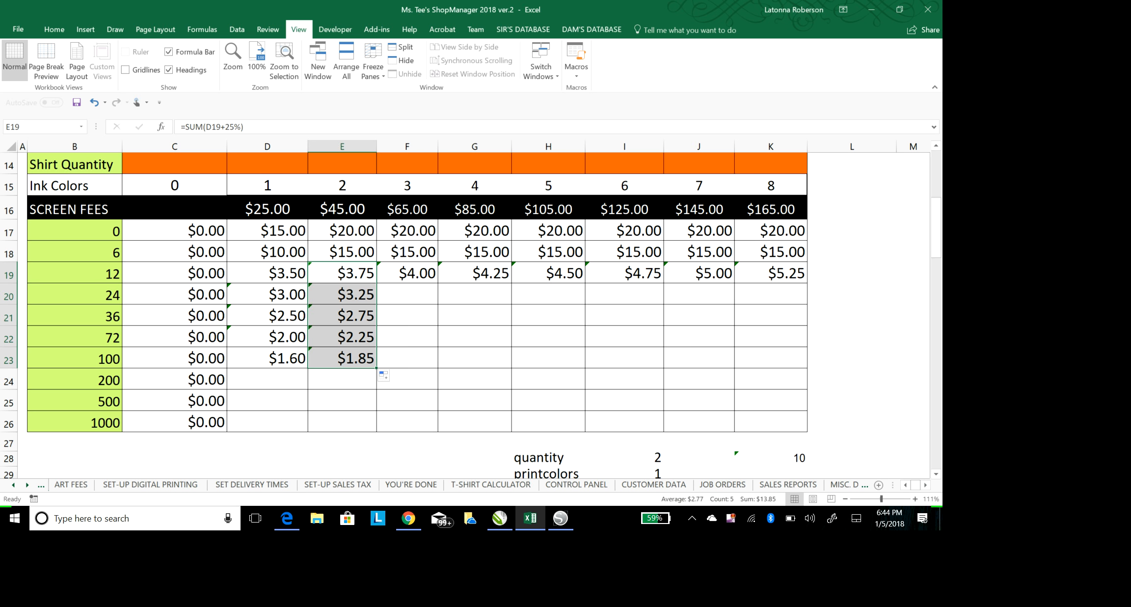
- Fill the three- to six-color price formulas in F19, G19, H19 and I19 down through row 23
left_click(407, 273)
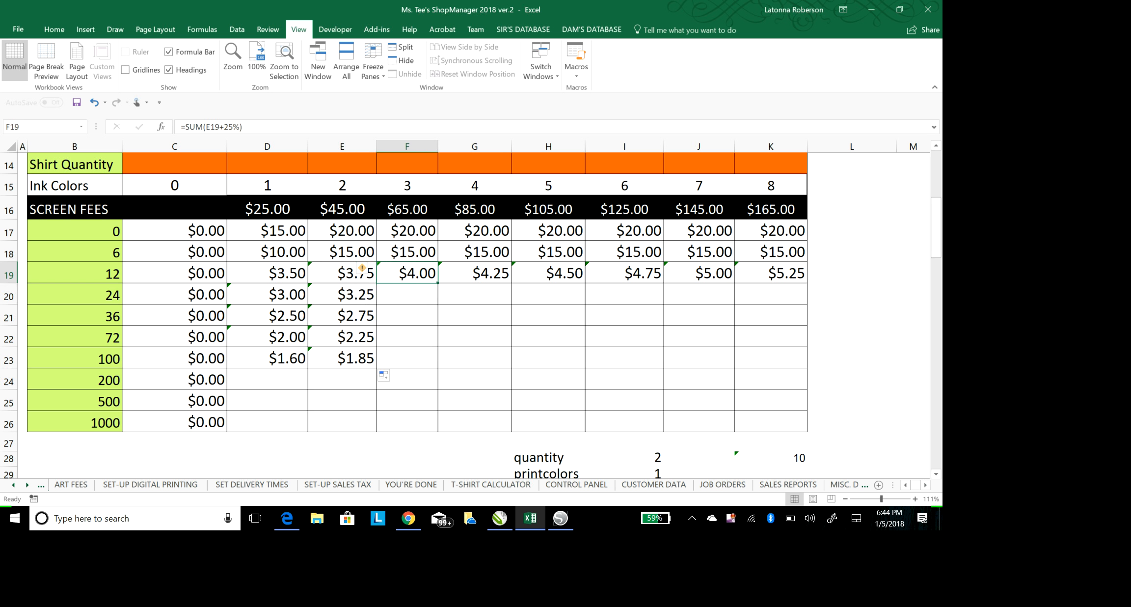
left_click_drag(438, 282, 437, 367)
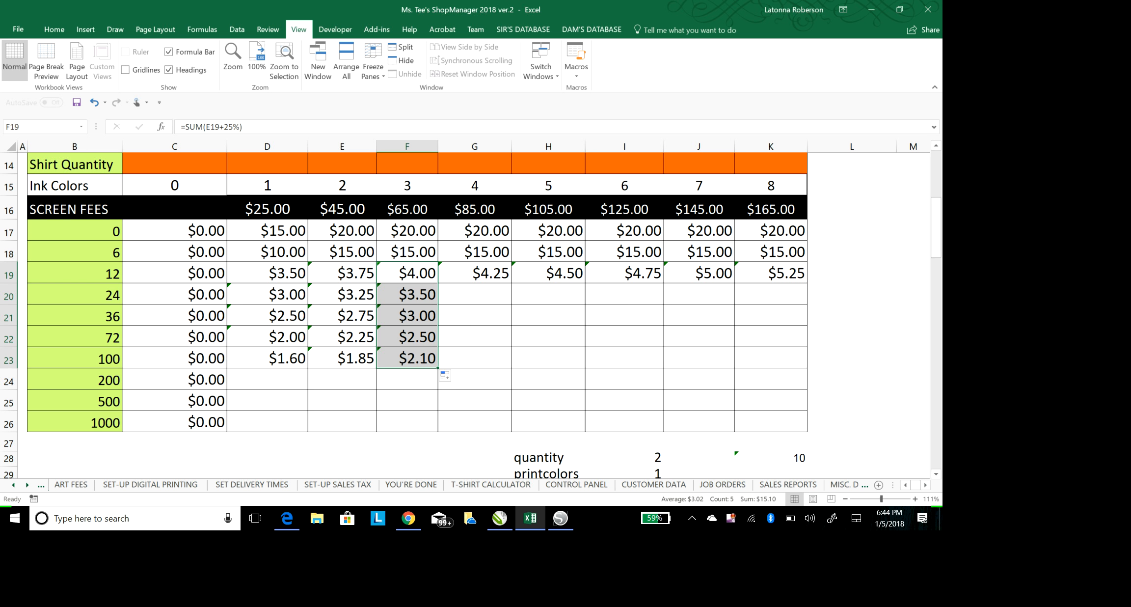
left_click(475, 273)
left_click_drag(512, 282, 511, 366)
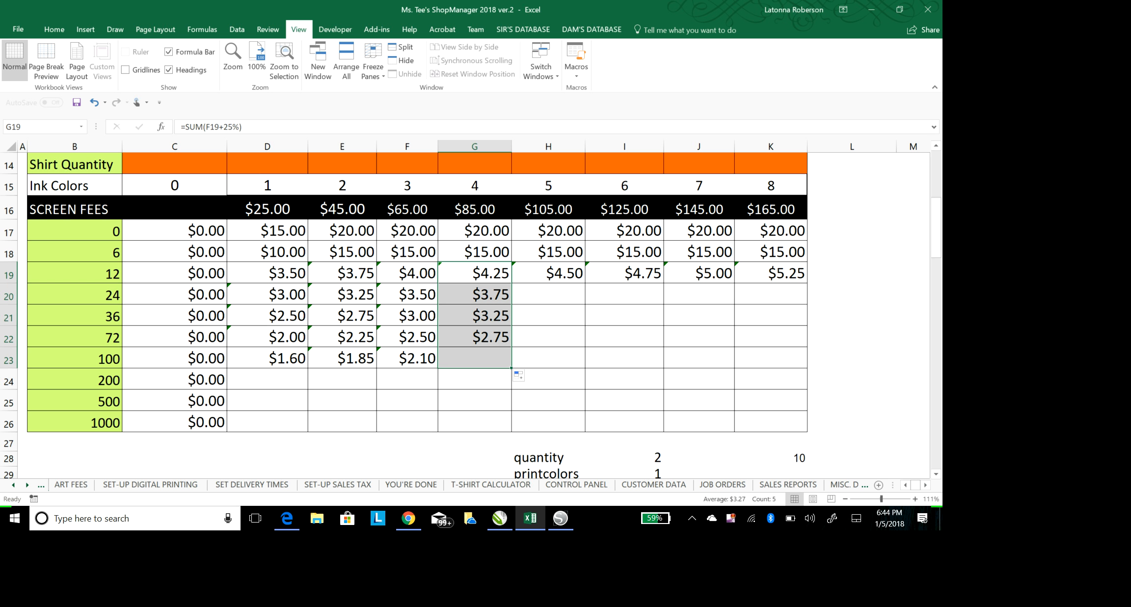
left_click(549, 273)
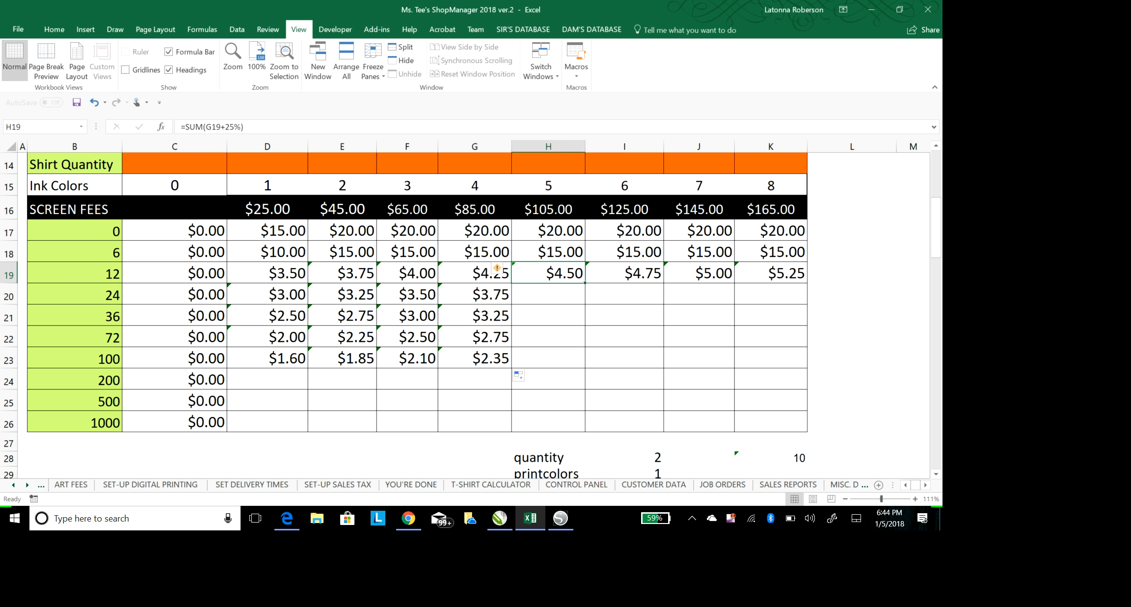
left_click_drag(585, 283, 585, 368)
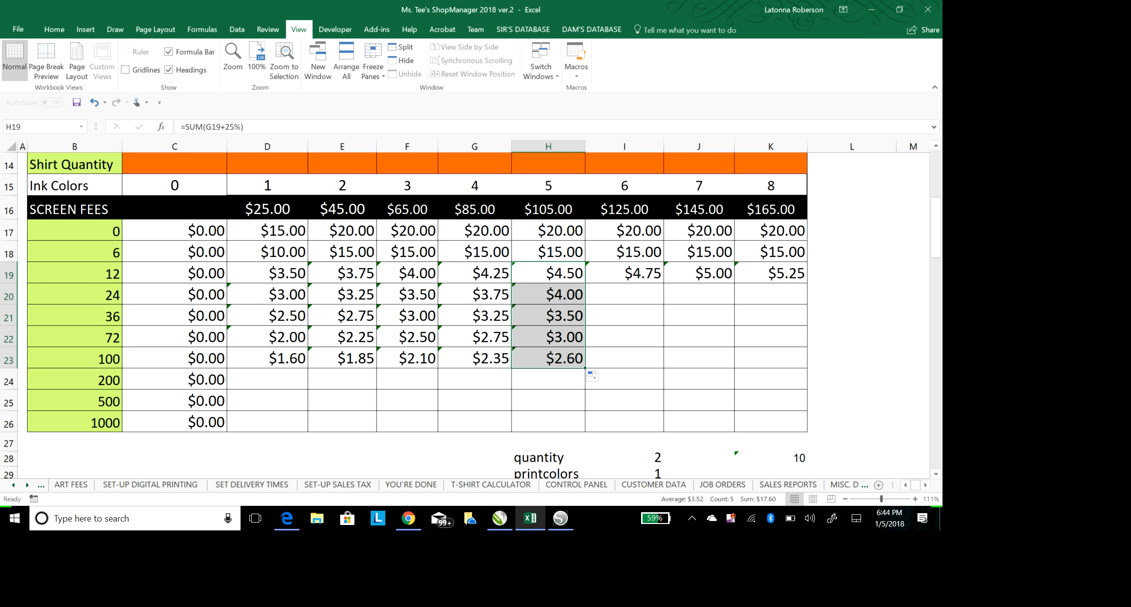
left_click(625, 273)
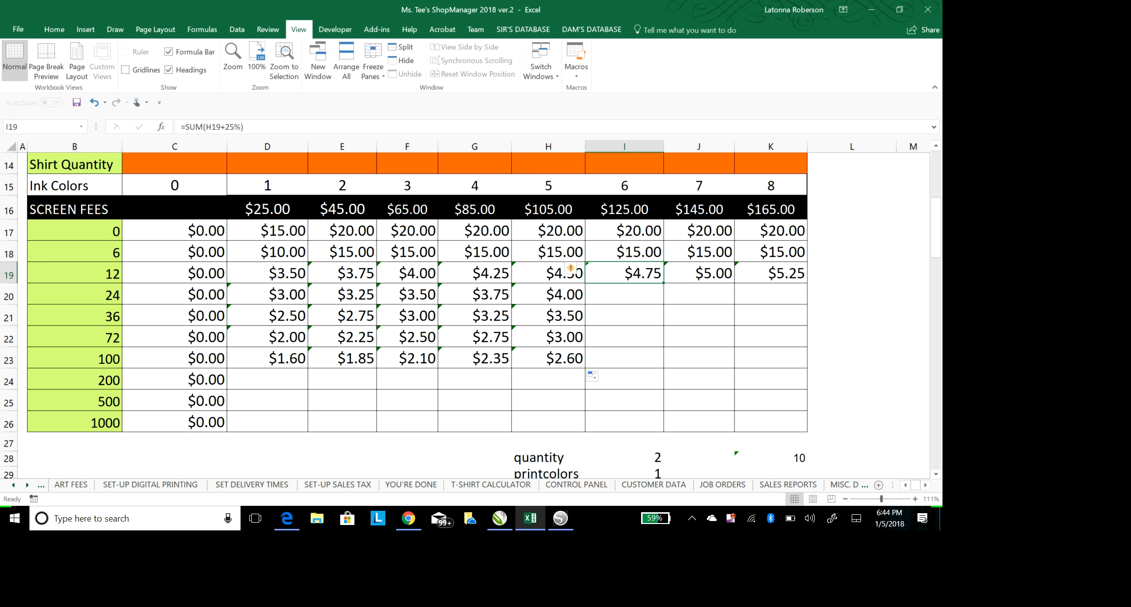
left_click_drag(664, 283, 664, 367)
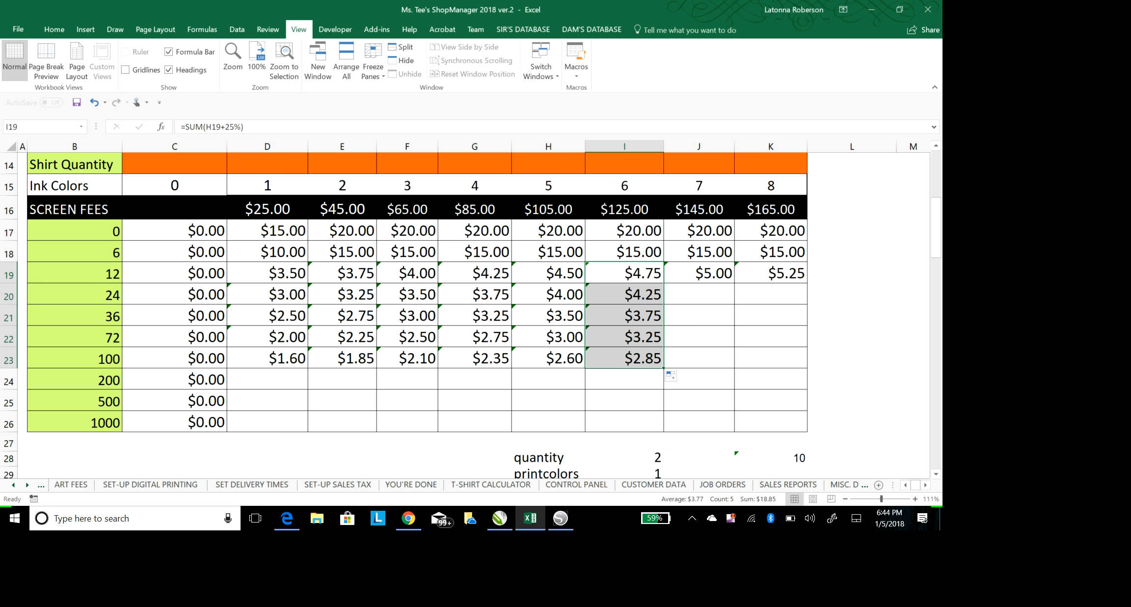
- Enter 1.40 as the one-color price for 200 shirts in D24 and fill the E23 formula down to E24
left_click(699, 337)
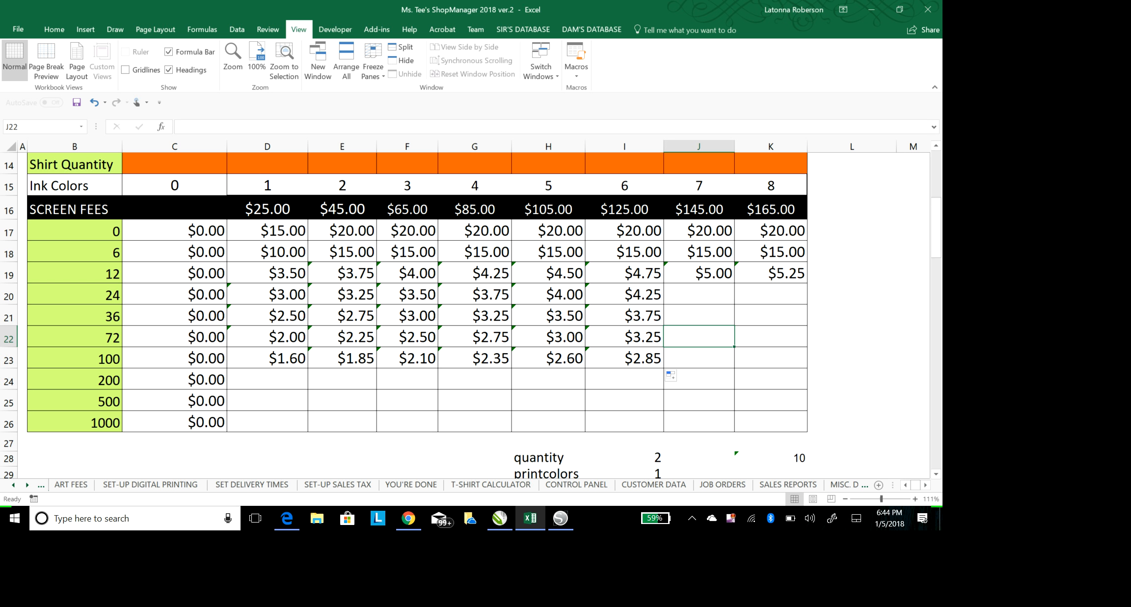
scroll(471, 314, "down", 2)
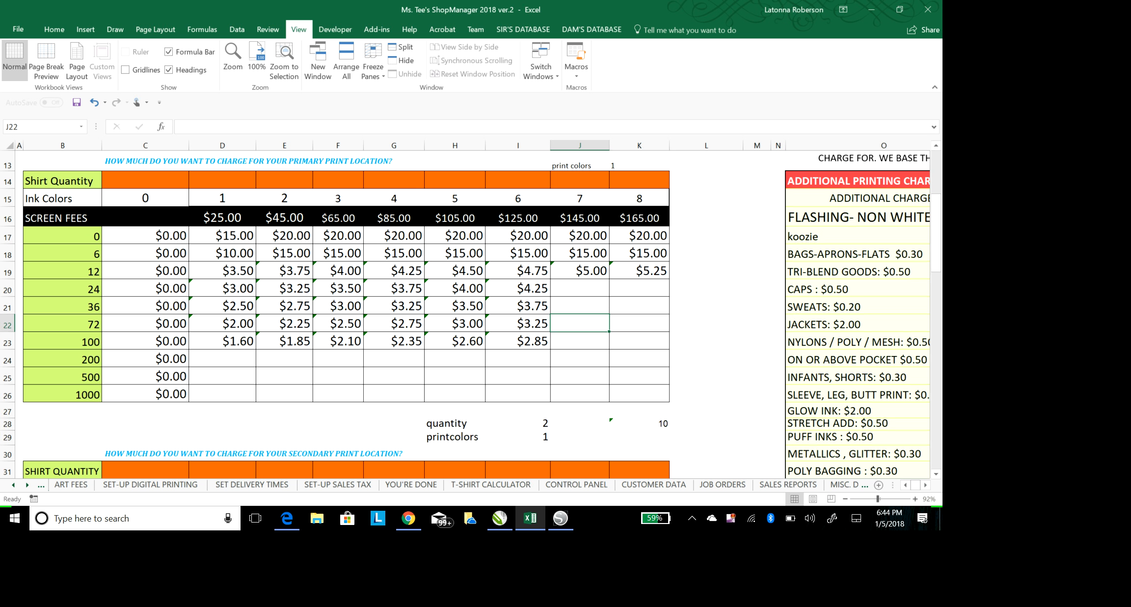
left_click(223, 359)
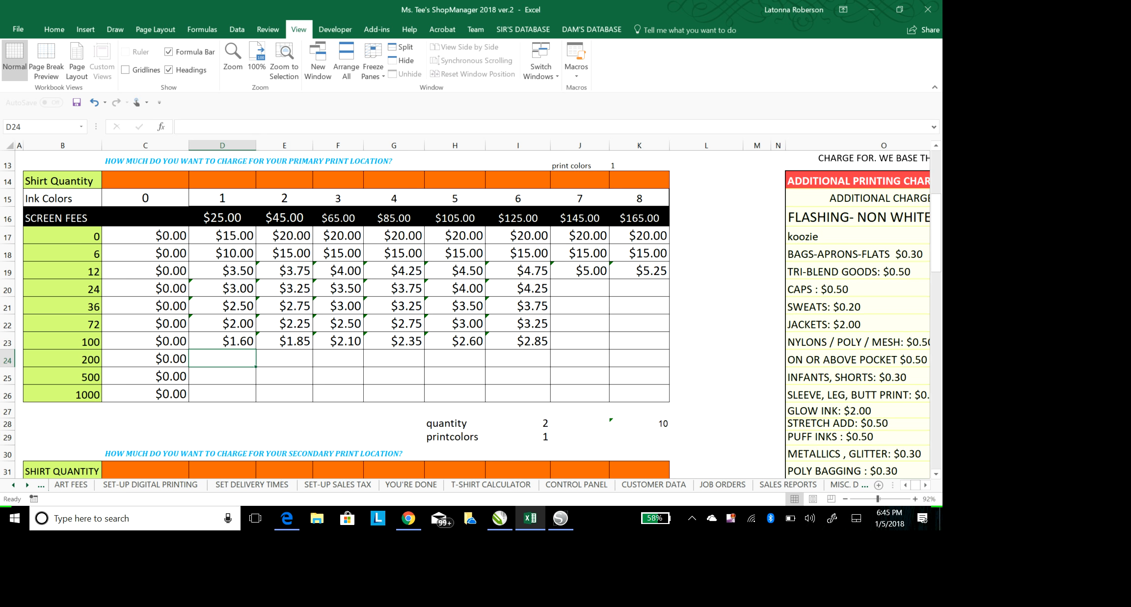
type("1.40")
key("Tab")
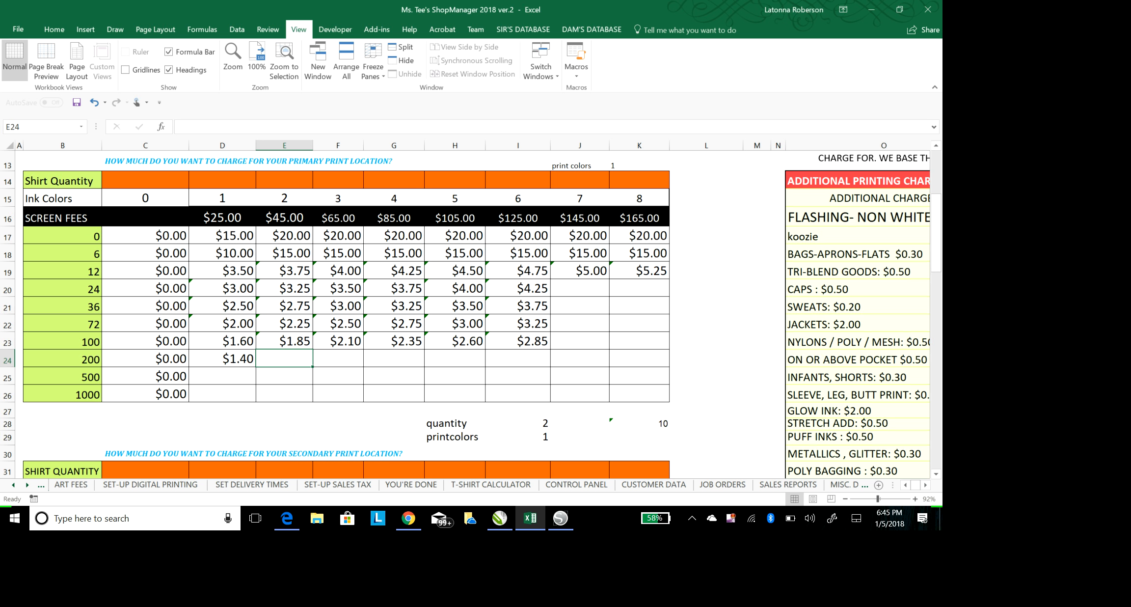
left_click(285, 341)
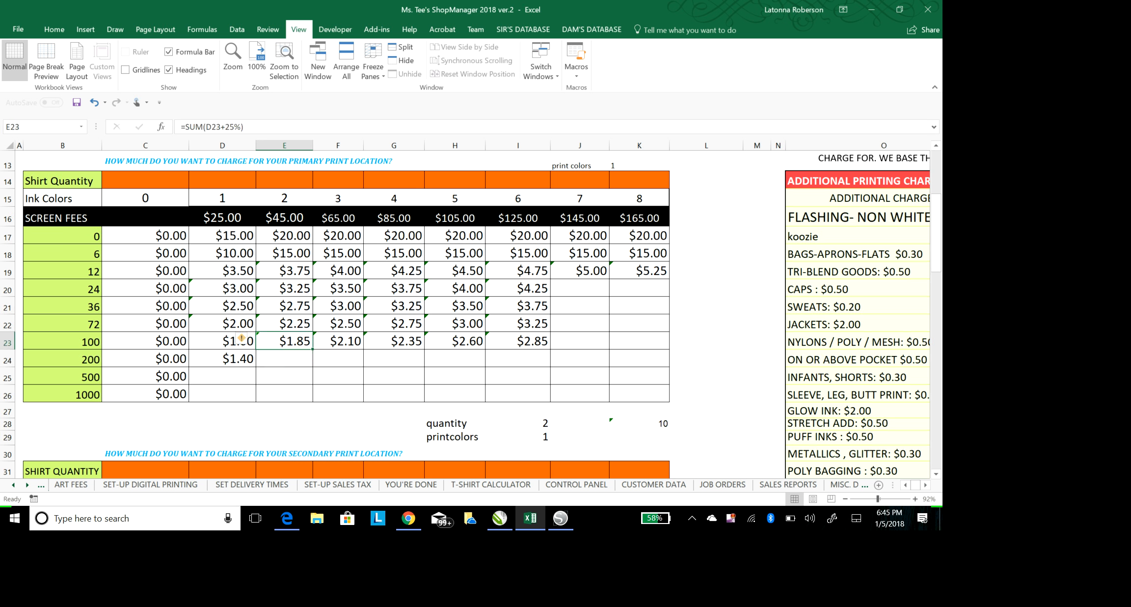
left_click_drag(313, 349, 310, 366)
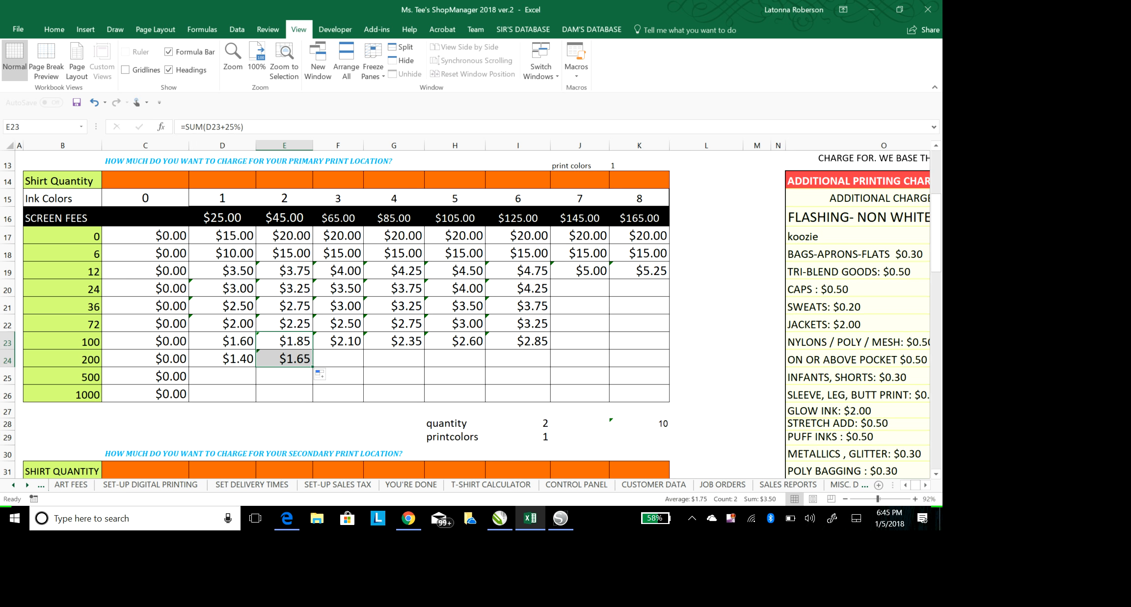
- Change the two-color price formula for 100 shirts in E23 to =SUM(D23+15%)
left_click(230, 127)
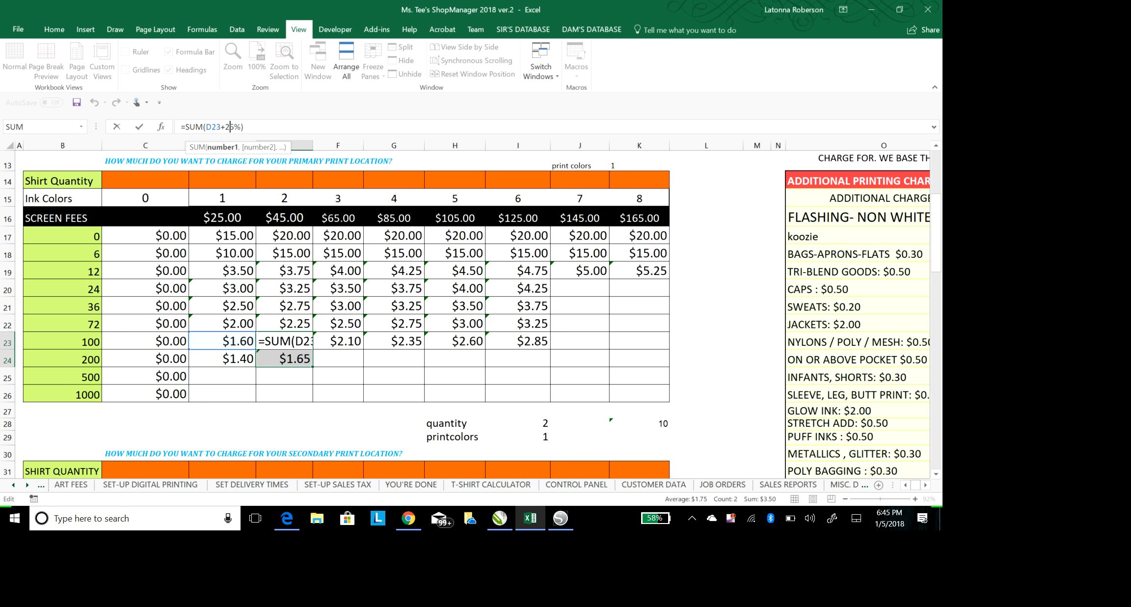
key("BackSpace")
type("1")
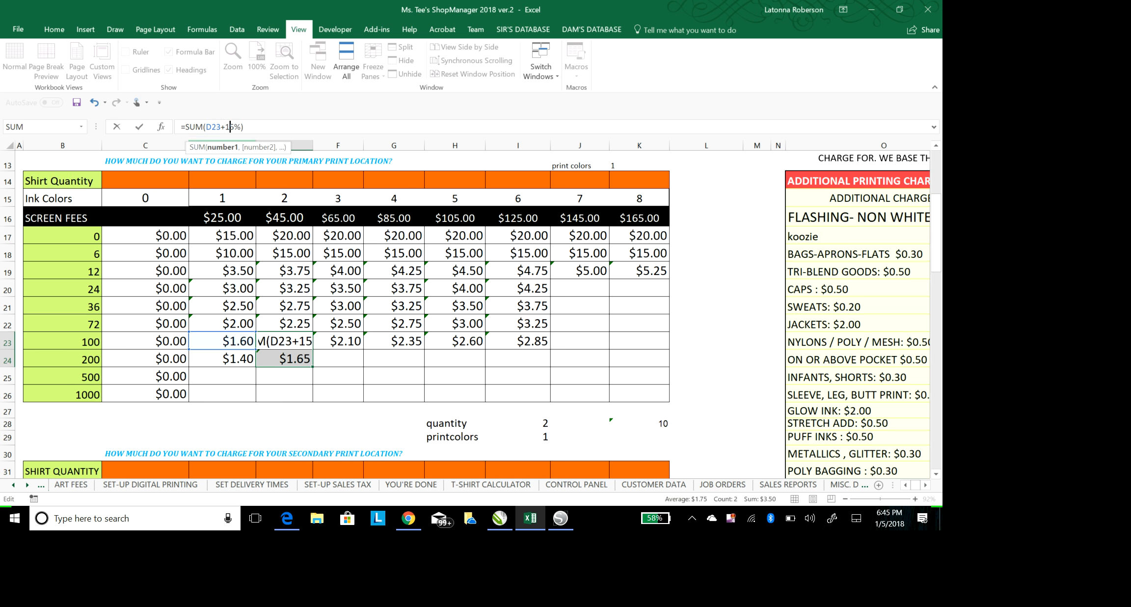
key("Return")
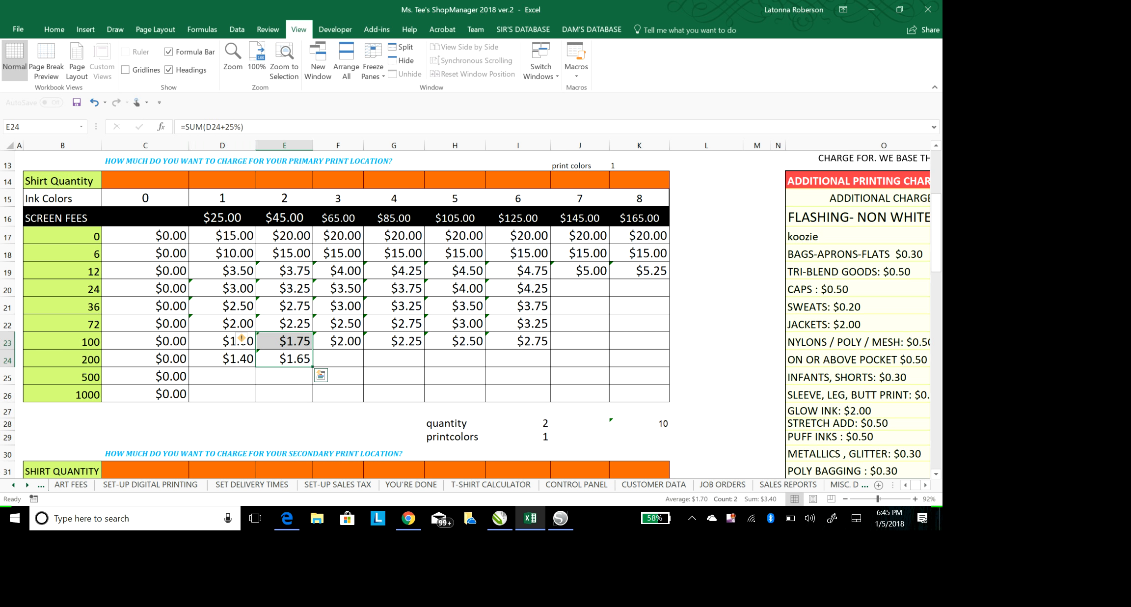
left_click(338, 394)
left_click(284, 341)
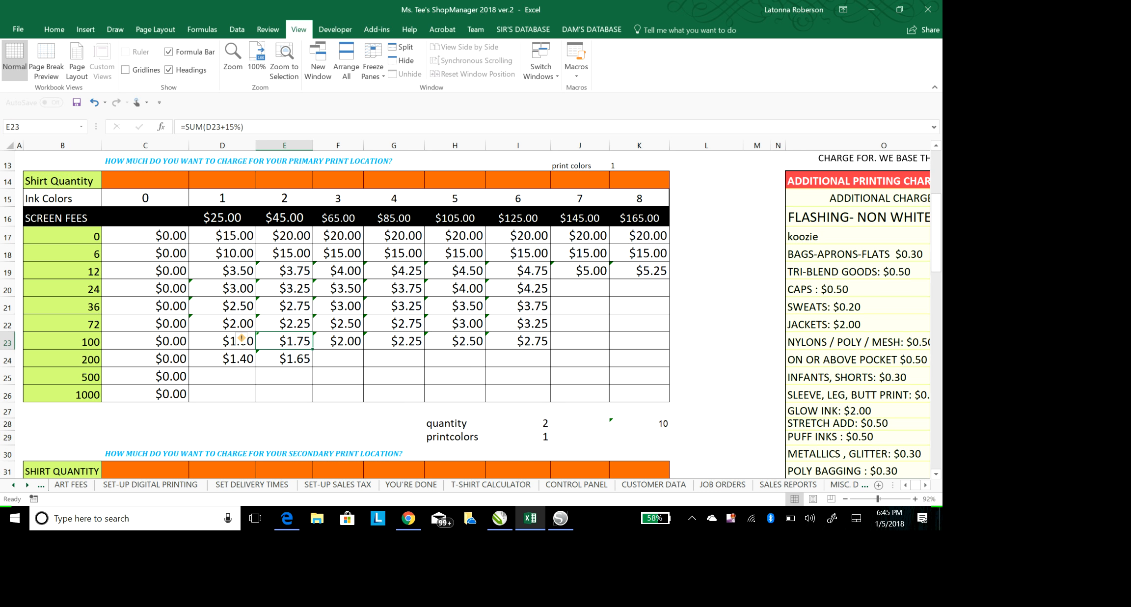
left_click(338, 341)
left_click(299, 339)
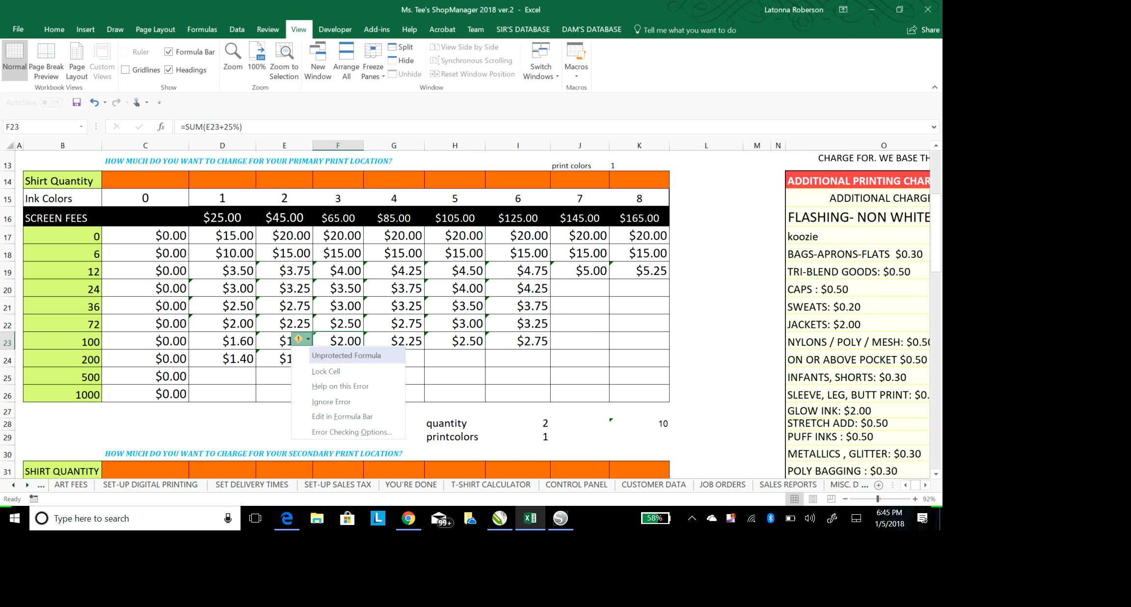
left_click(285, 341)
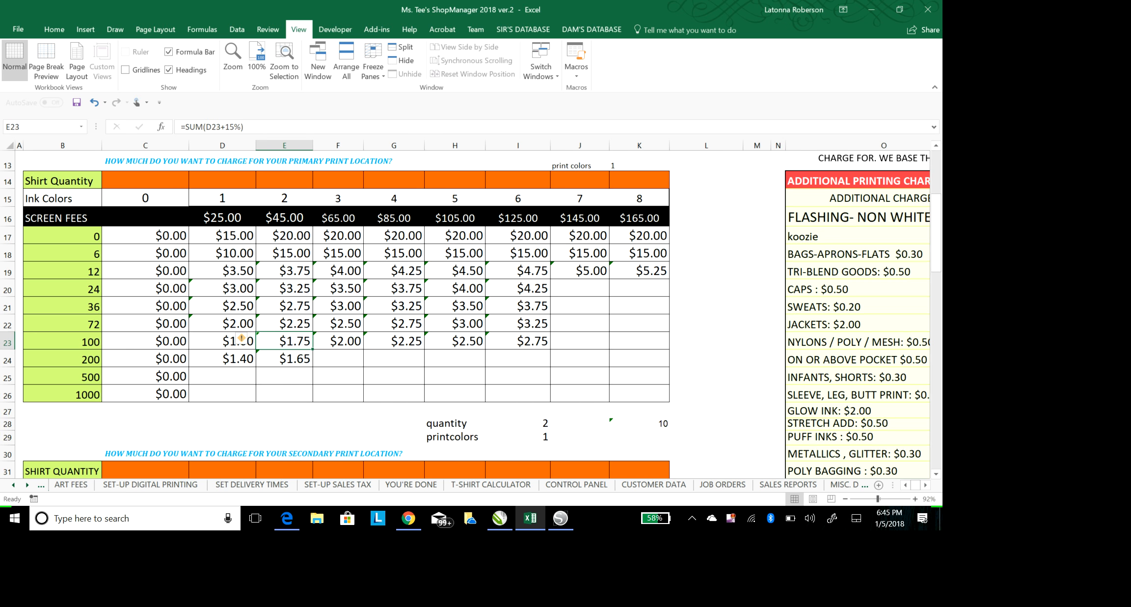
left_click_drag(285, 341, 648, 341)
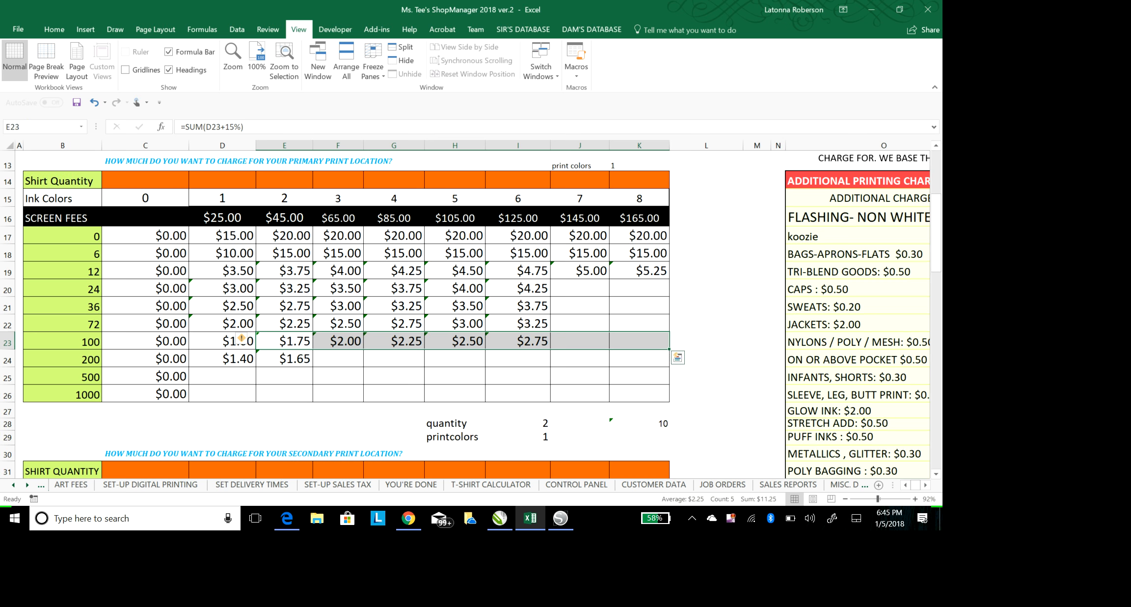
left_click(644, 341)
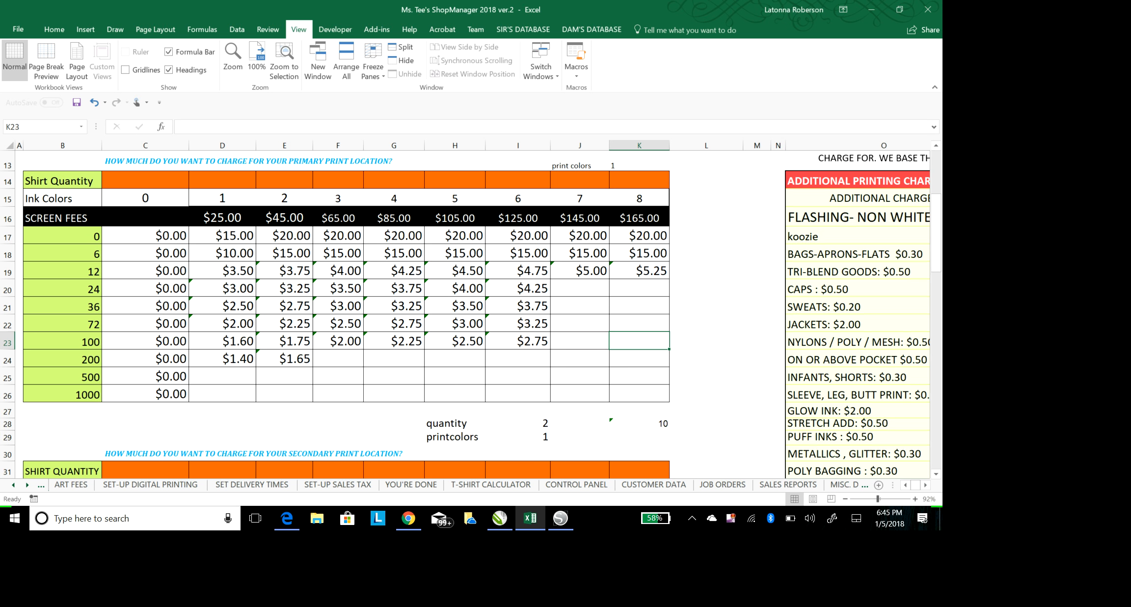
- Fill the two-color price formula in E23 across to K23 for the three- to eight-color prices at 100 shirts
left_click(285, 342)
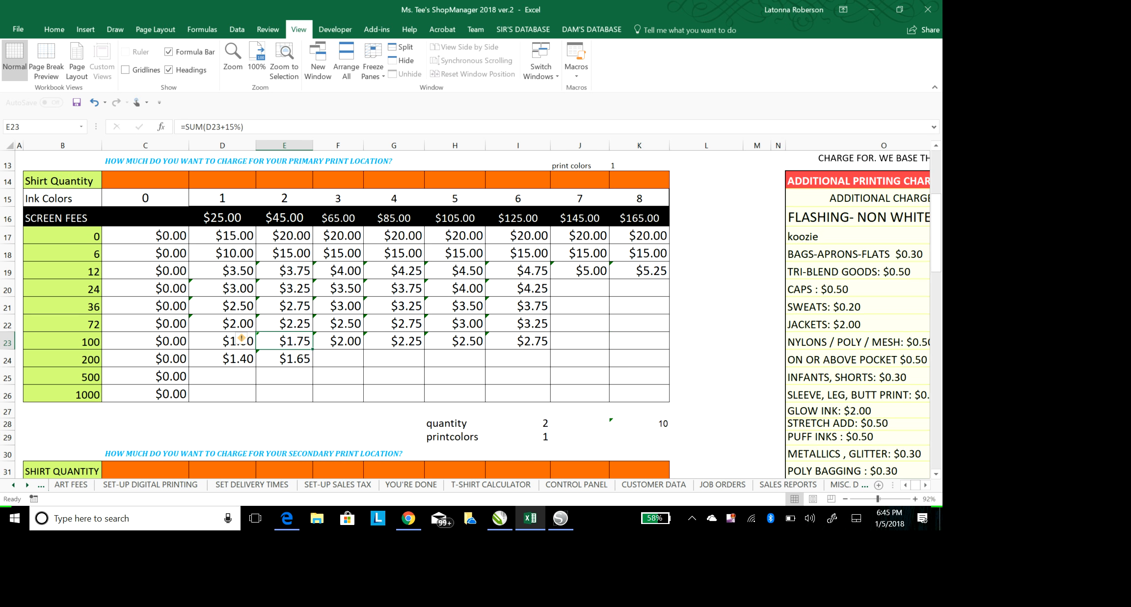
left_click_drag(313, 349, 638, 344)
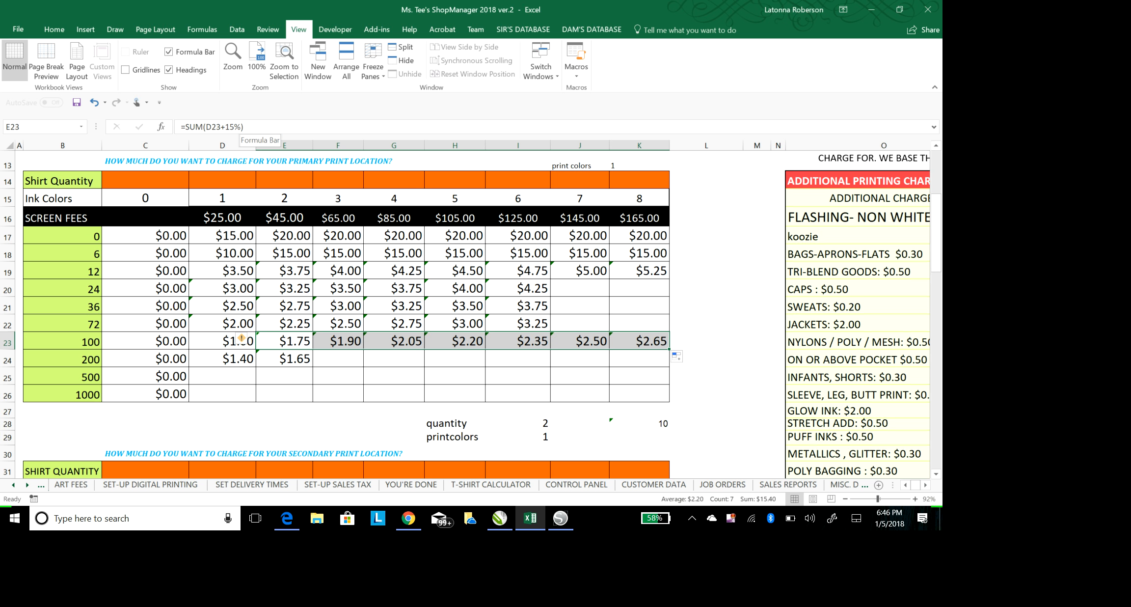
left_click(757, 236)
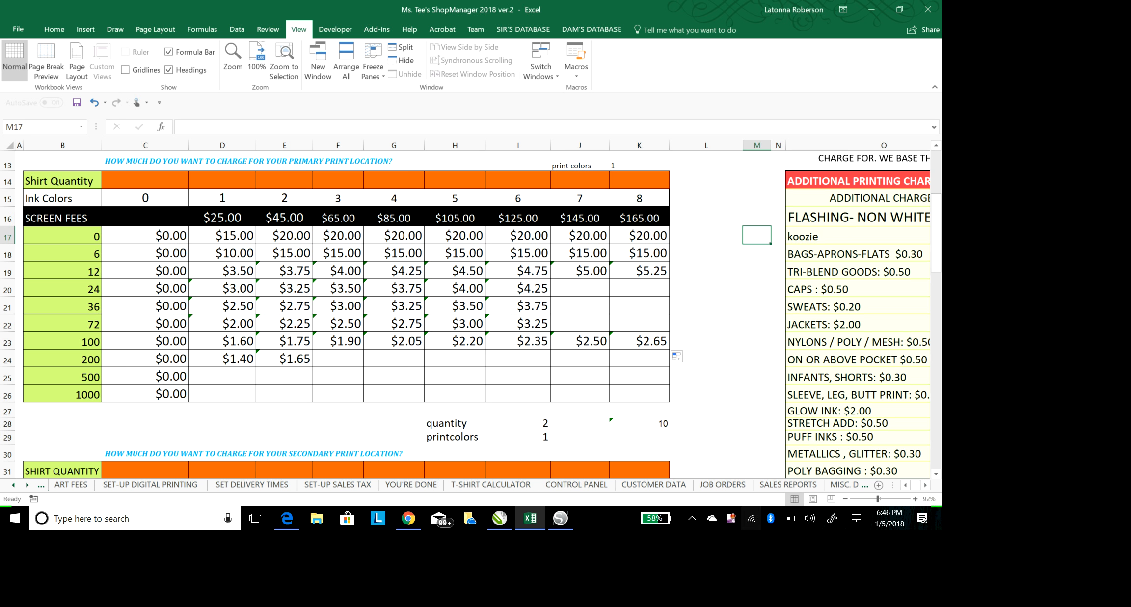
right_click(731, 518)
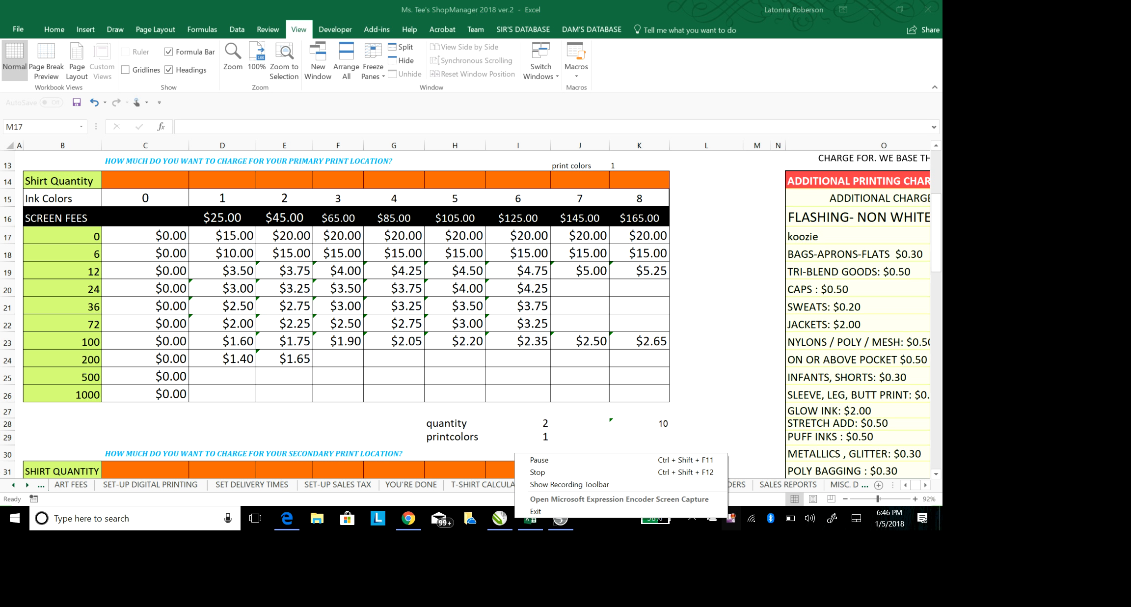